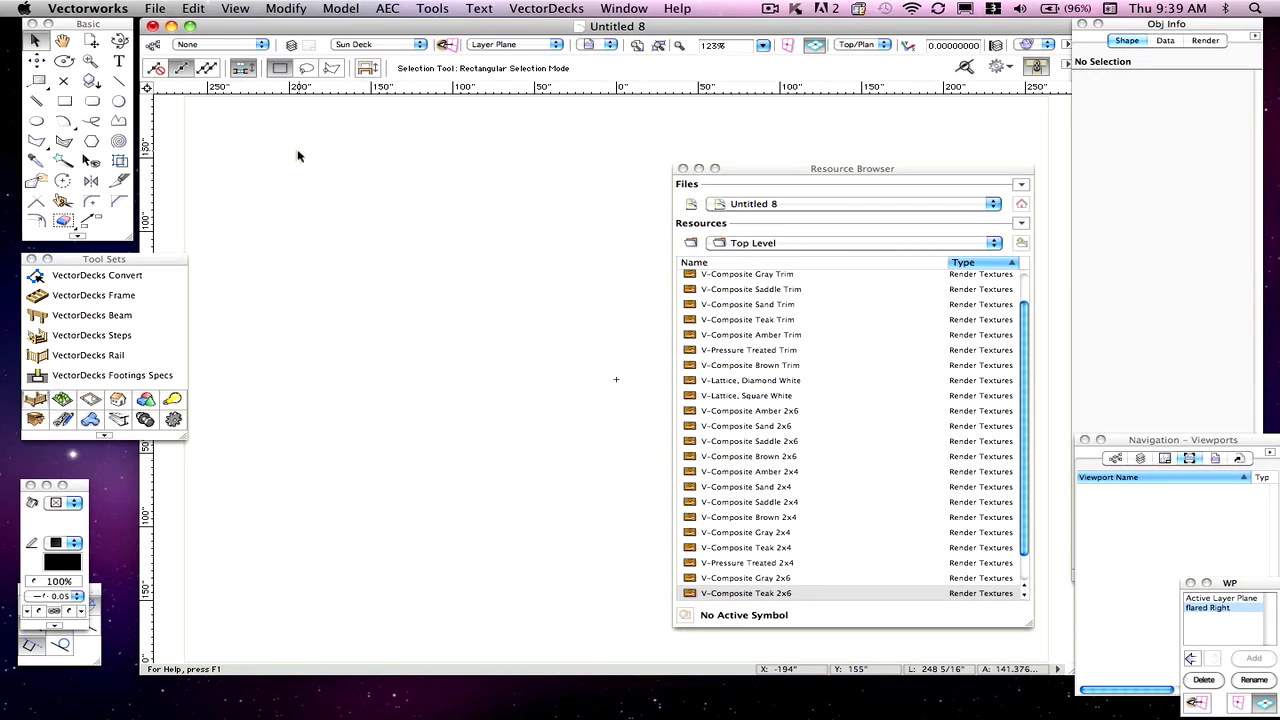
Review the document's classes, design layers, stories and sheet layers in the Organization settings, and leave them without changes
left_click(155, 47)
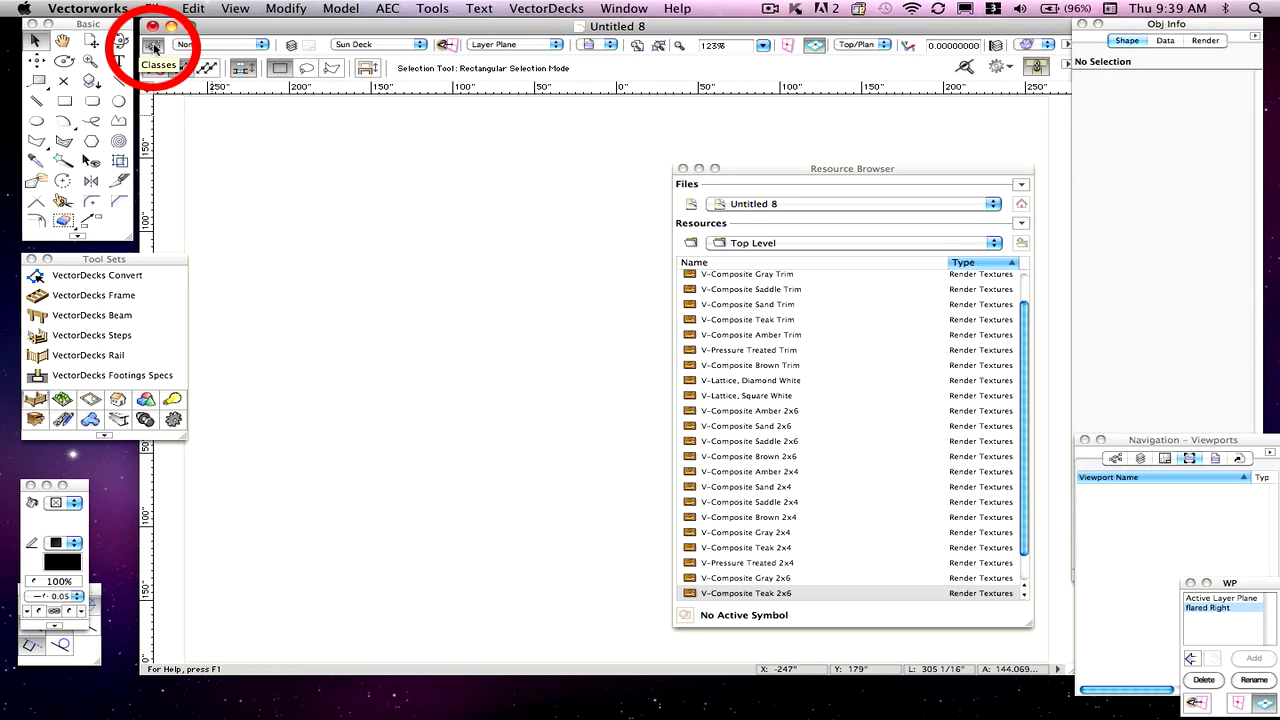
left_click_drag(405, 115, 399, 52)
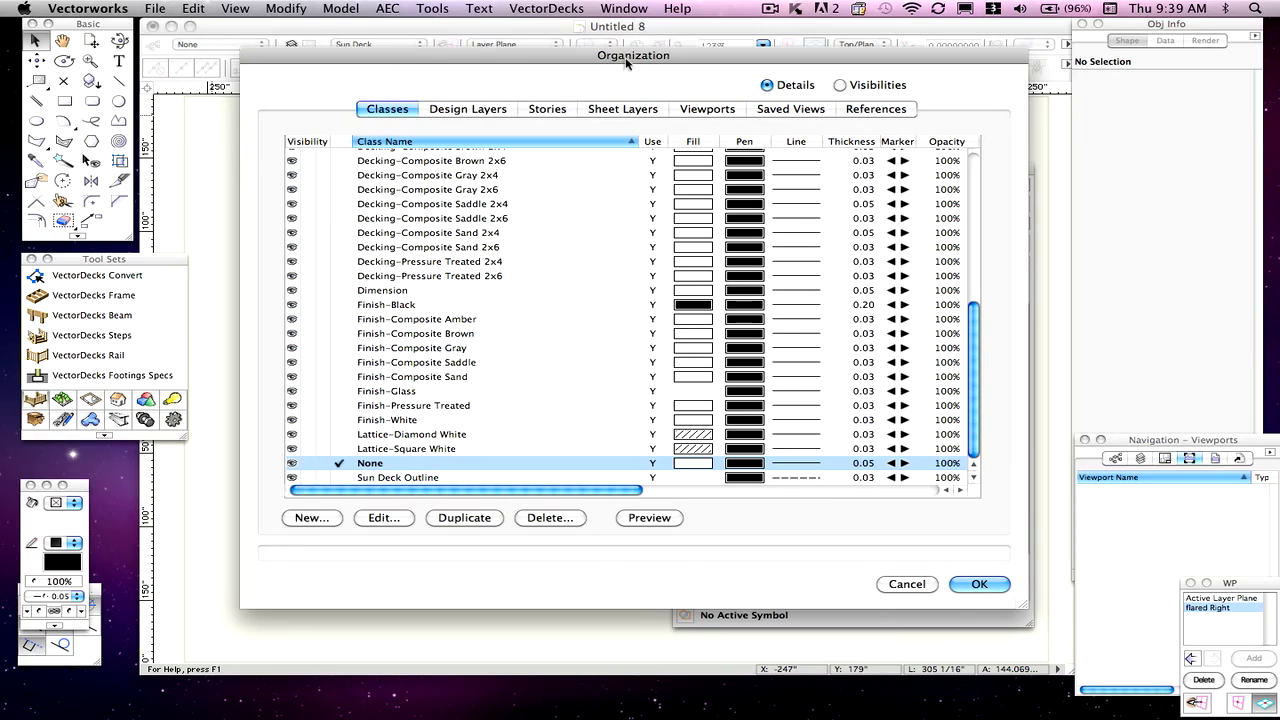
left_click(468, 109)
left_click(547, 109)
left_click(632, 109)
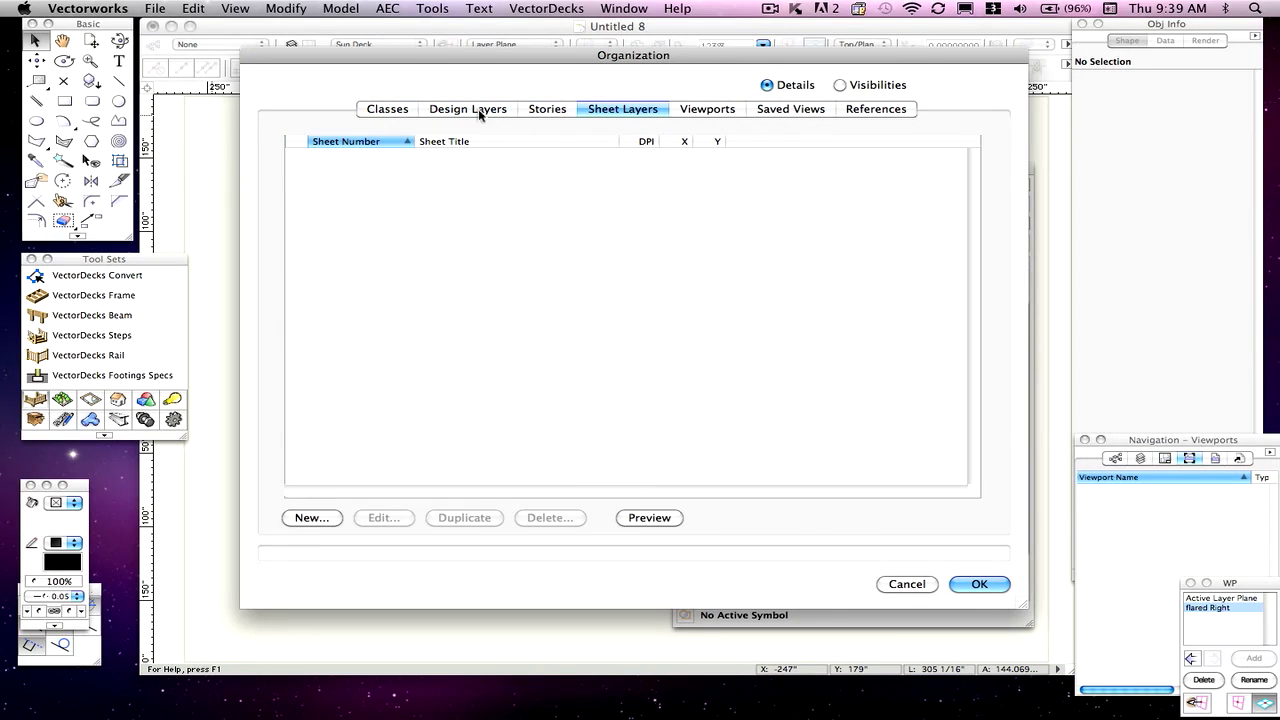
left_click(393, 109)
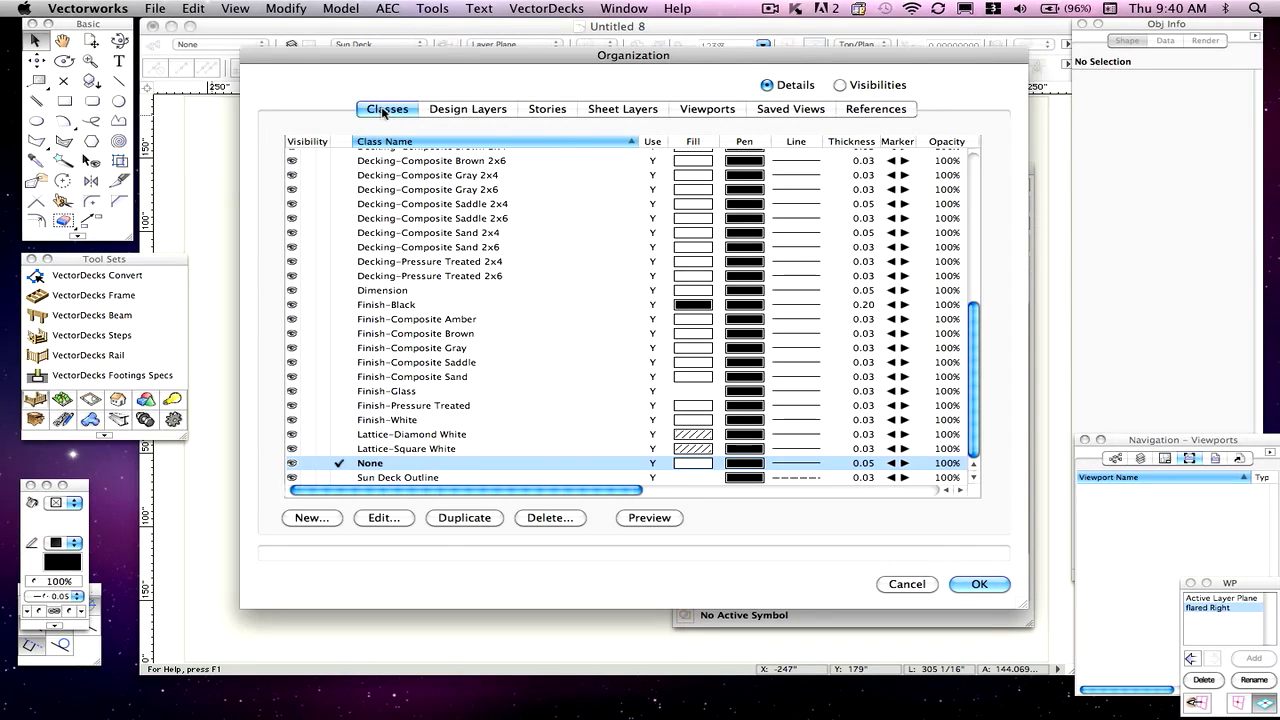
left_click_drag(975, 348, 973, 209)
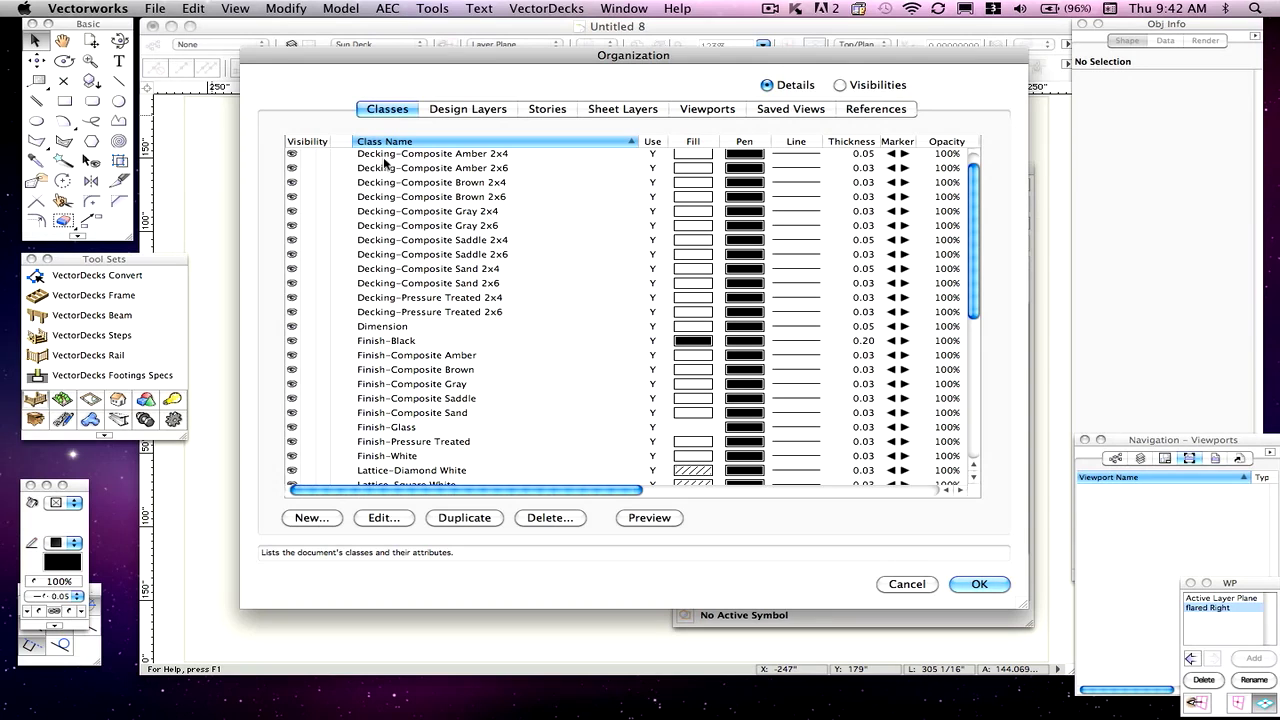
left_click(894, 587)
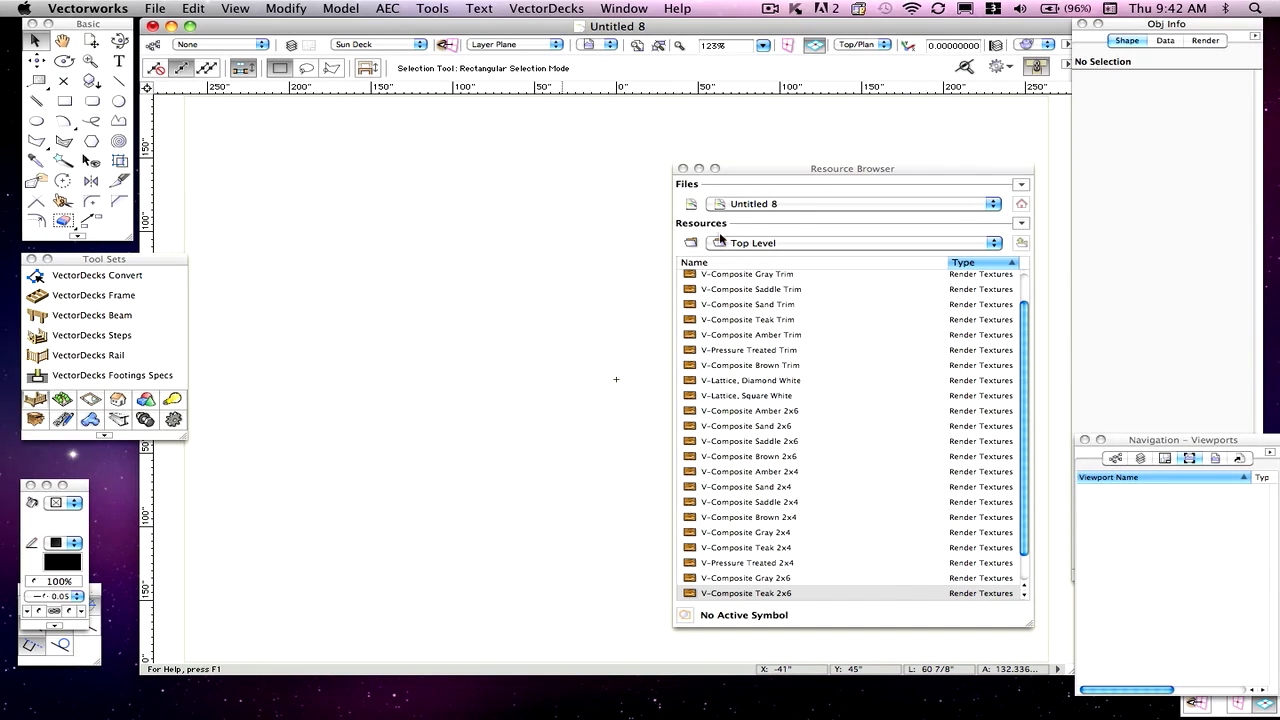
Draw a circumscribed eight-sided regular polygon about 162" wide near the centre of the drawing
left_click_drag(753, 165, 1155, 200)
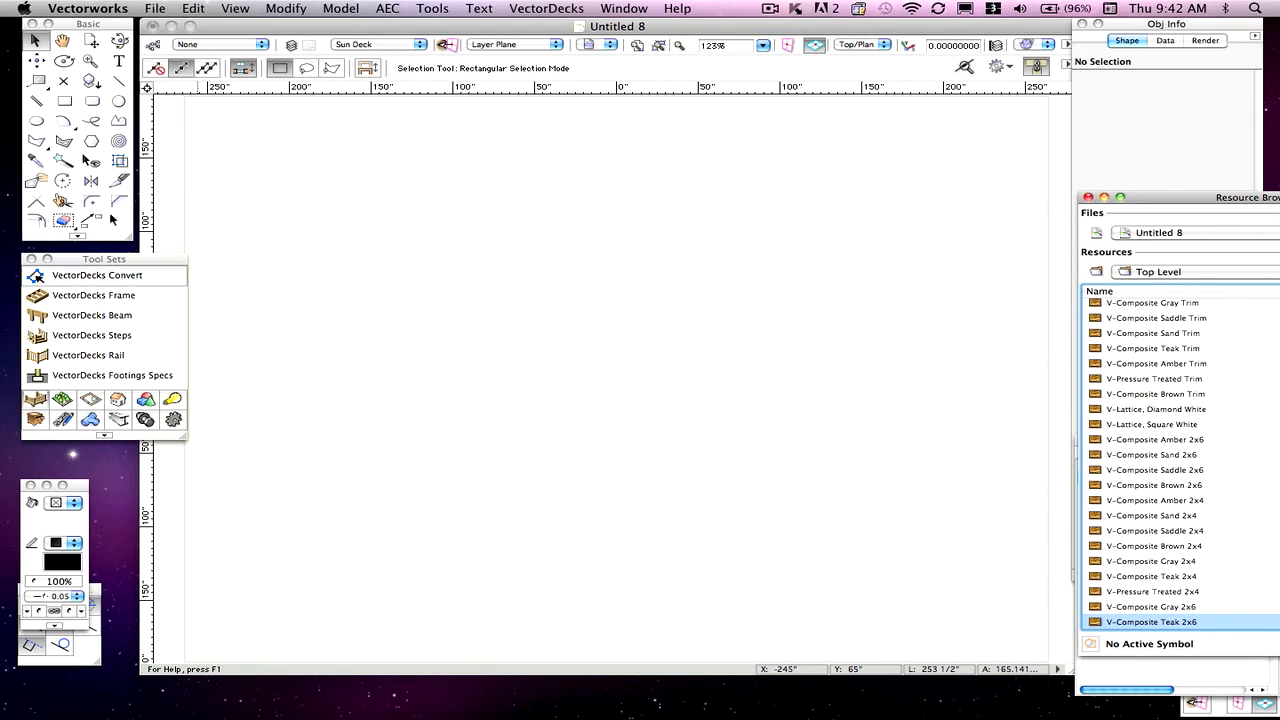
left_click(91, 141)
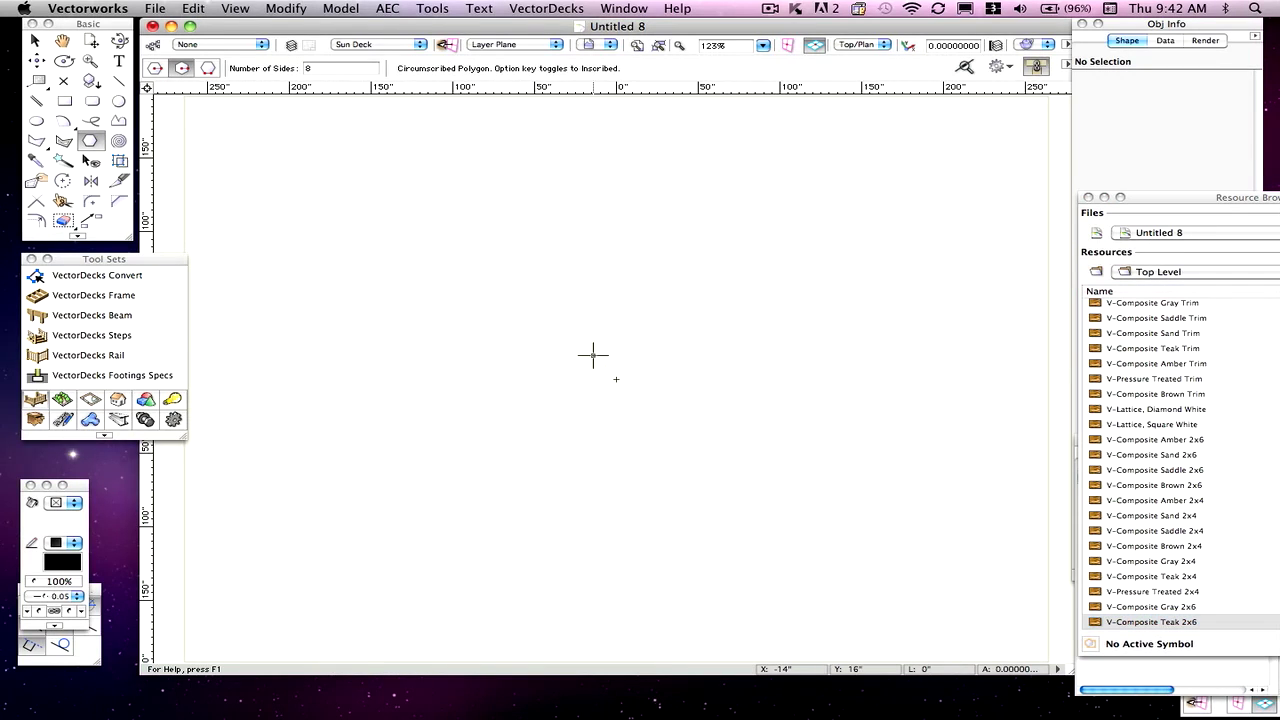
left_click(594, 355)
left_click(725, 355)
Convert the octagon into a sun deck frame with VectorDecks Convert
left_click(97, 275)
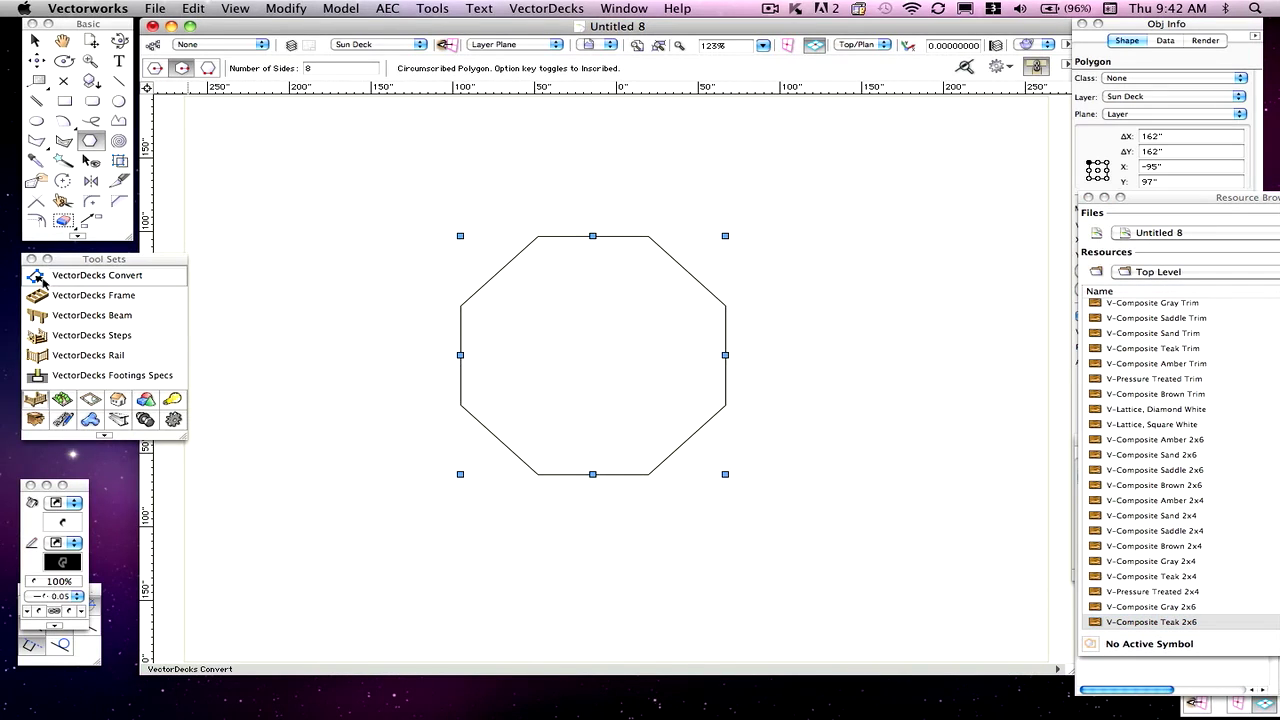
left_click(624, 356)
left_click(662, 288)
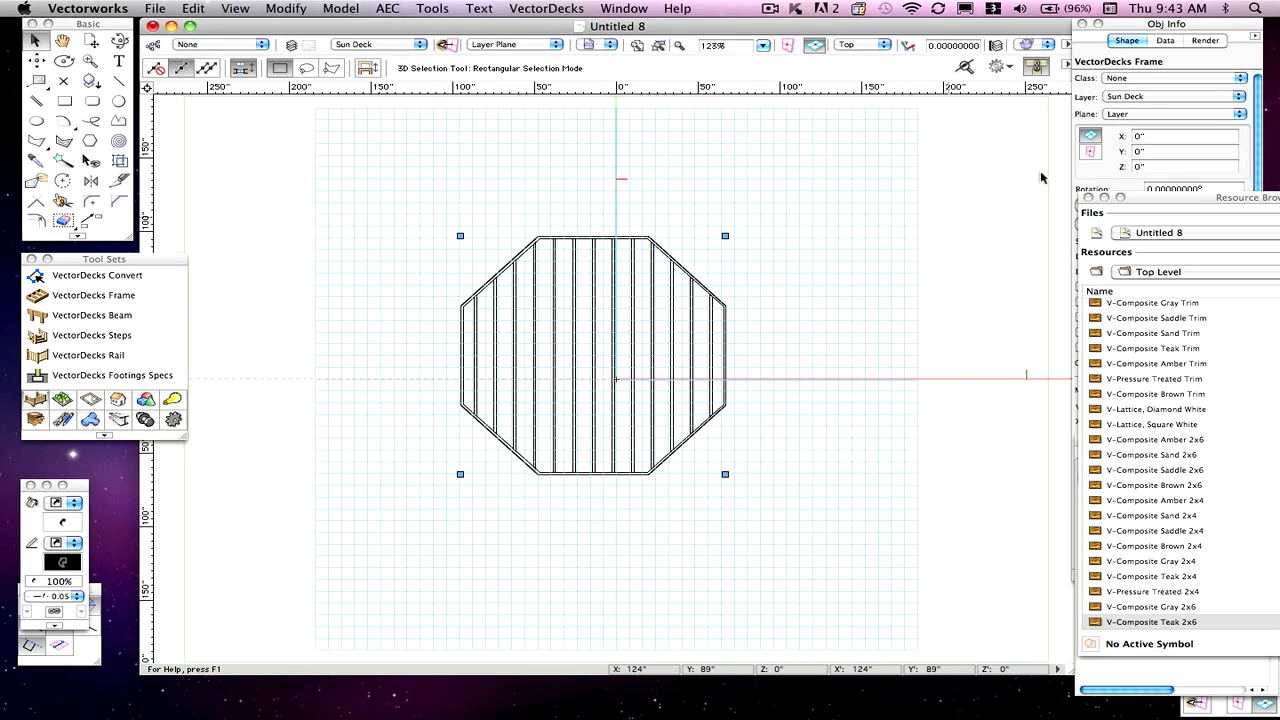
Examine the classes available for the decking in the Sun Deck frame settings, and leave the settings unchanged
left_click(1136, 28)
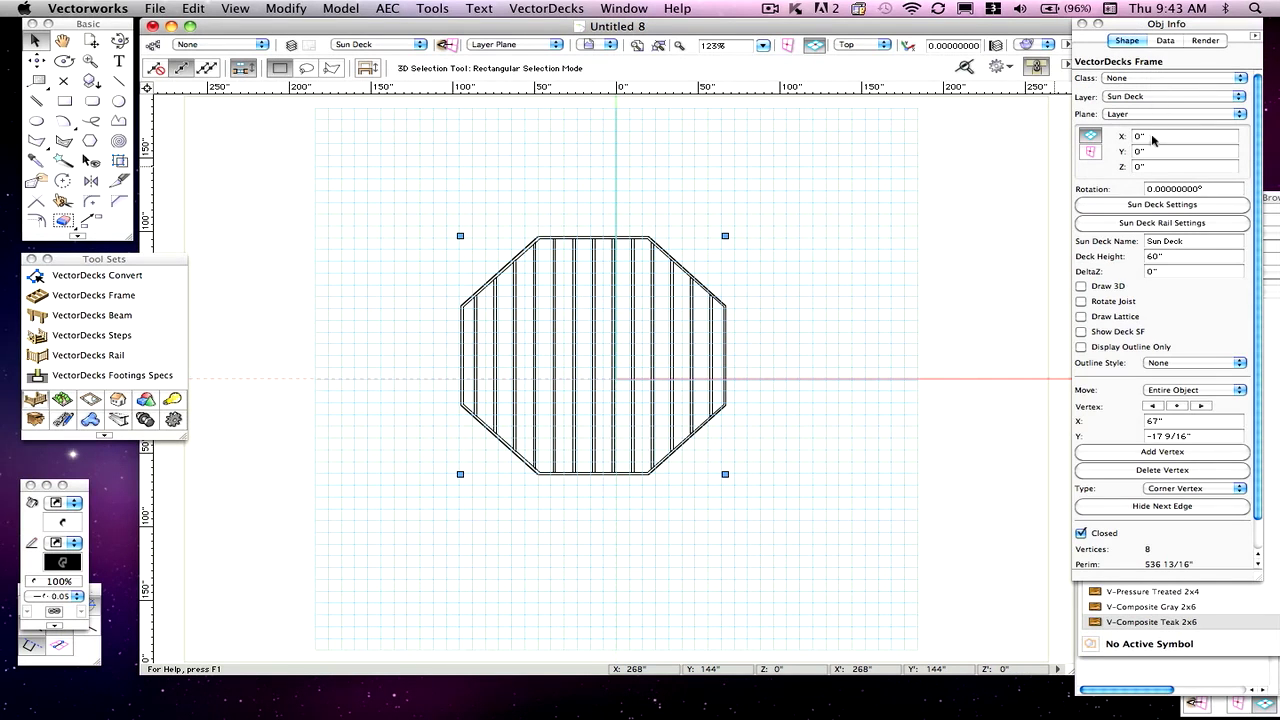
left_click(1141, 205)
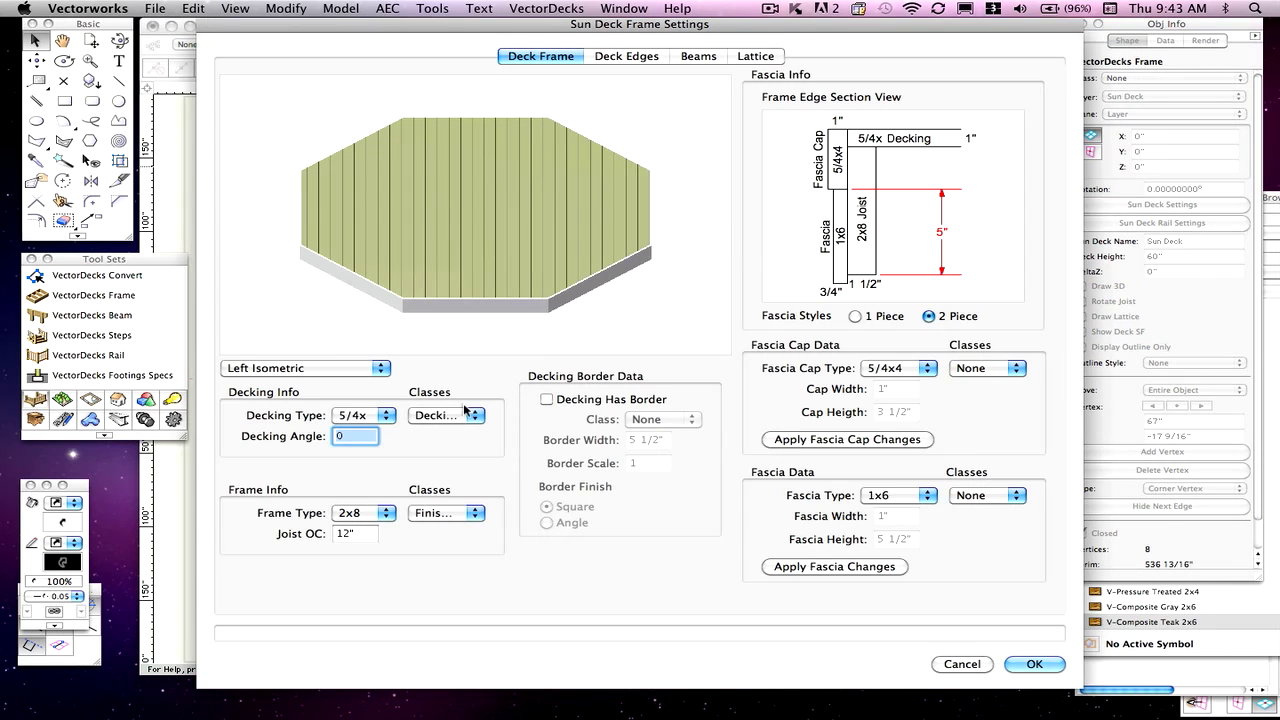
left_click(462, 416)
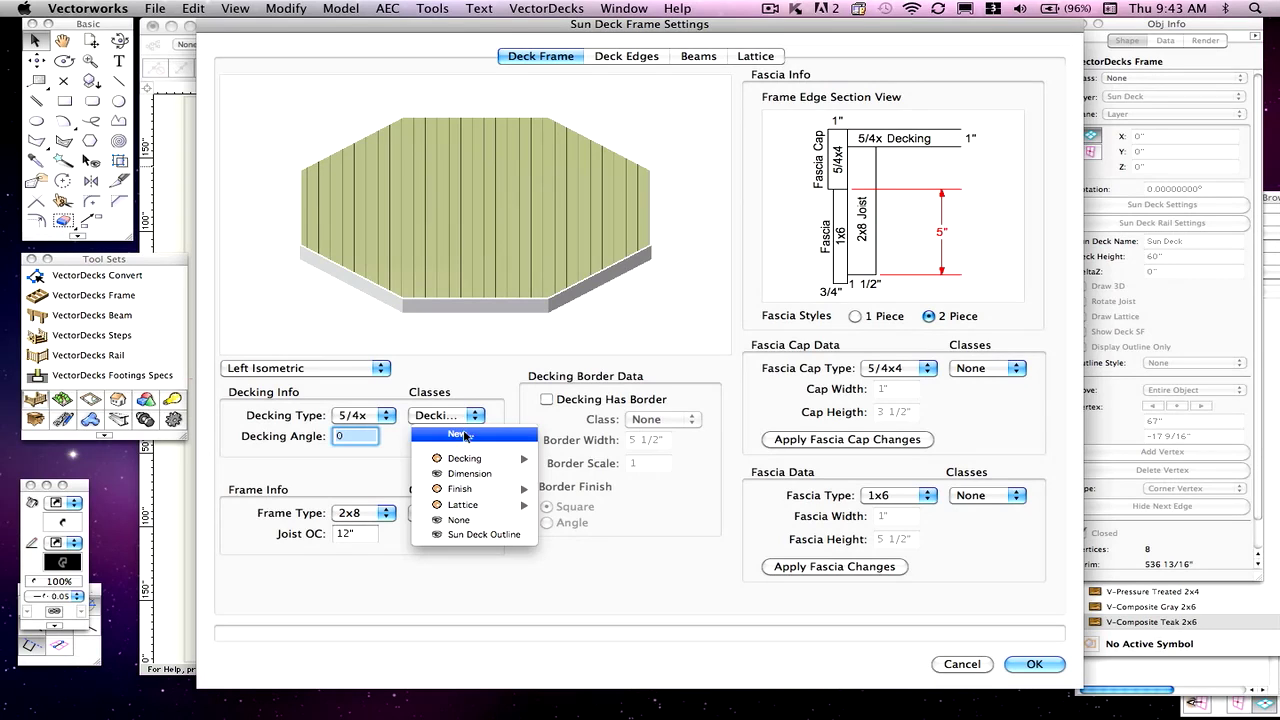
mouse_move(467, 459)
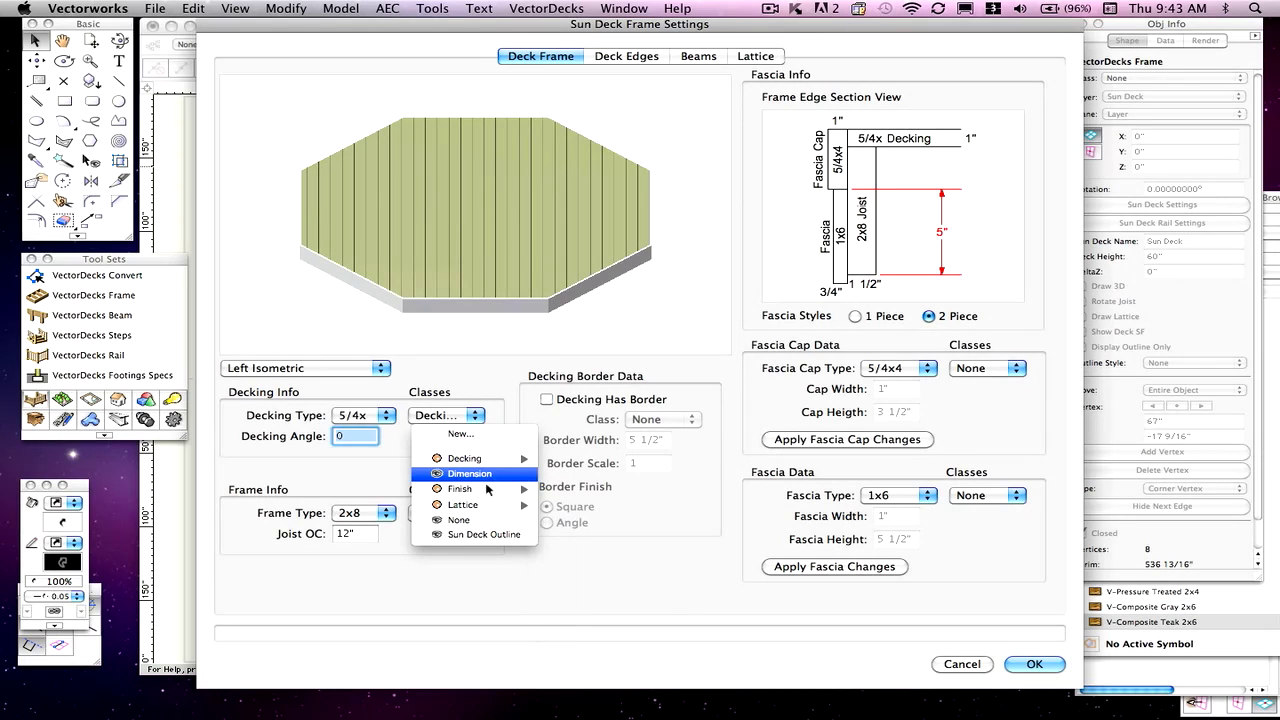
mouse_move(484, 490)
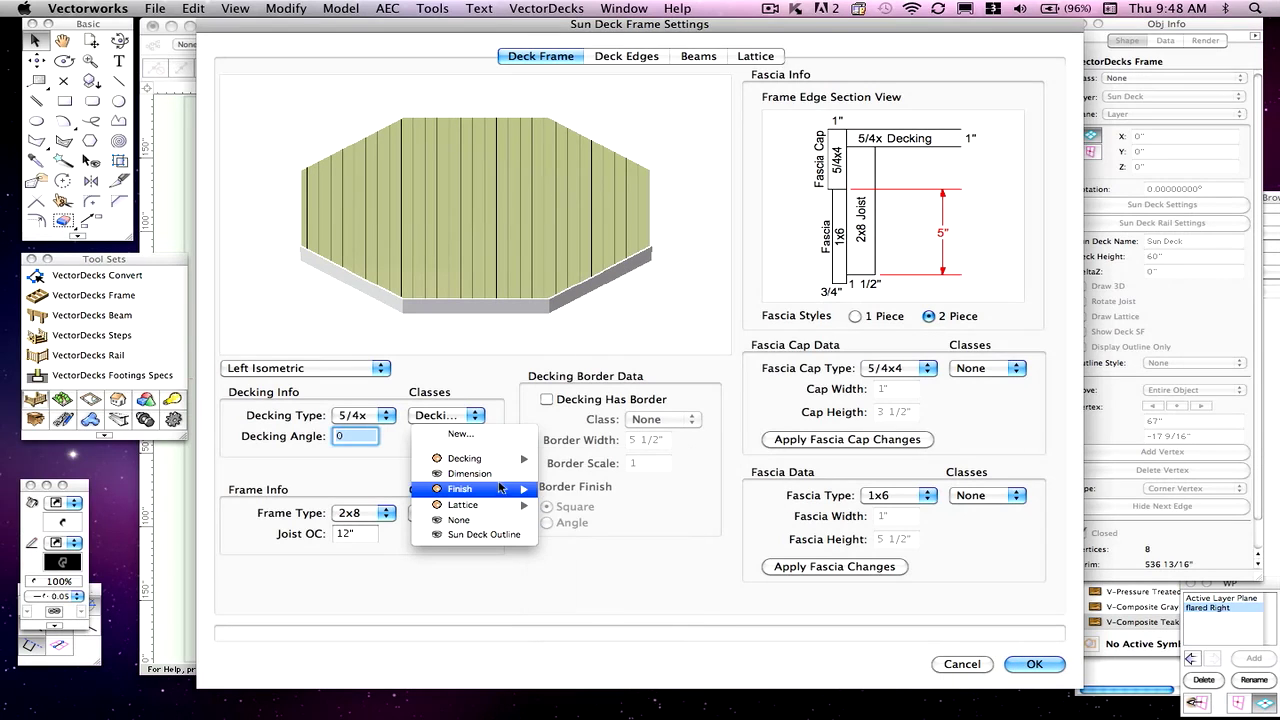
mouse_move(485, 461)
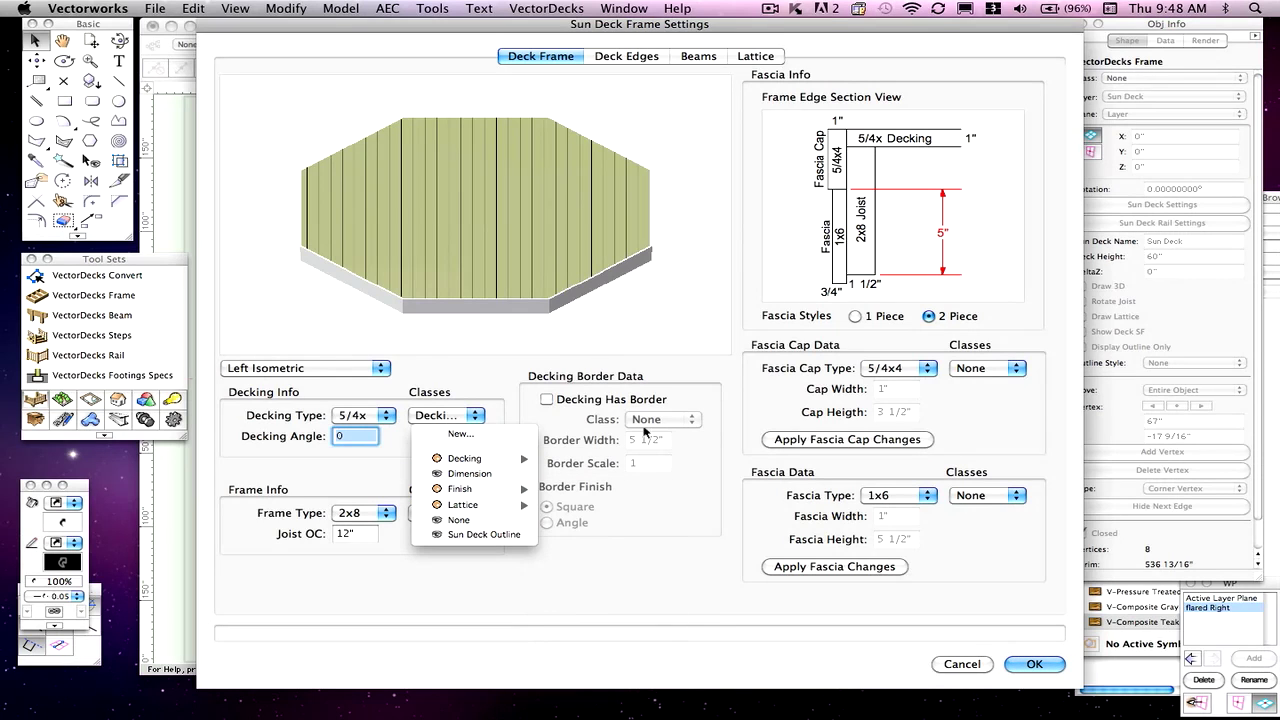
left_click(966, 662)
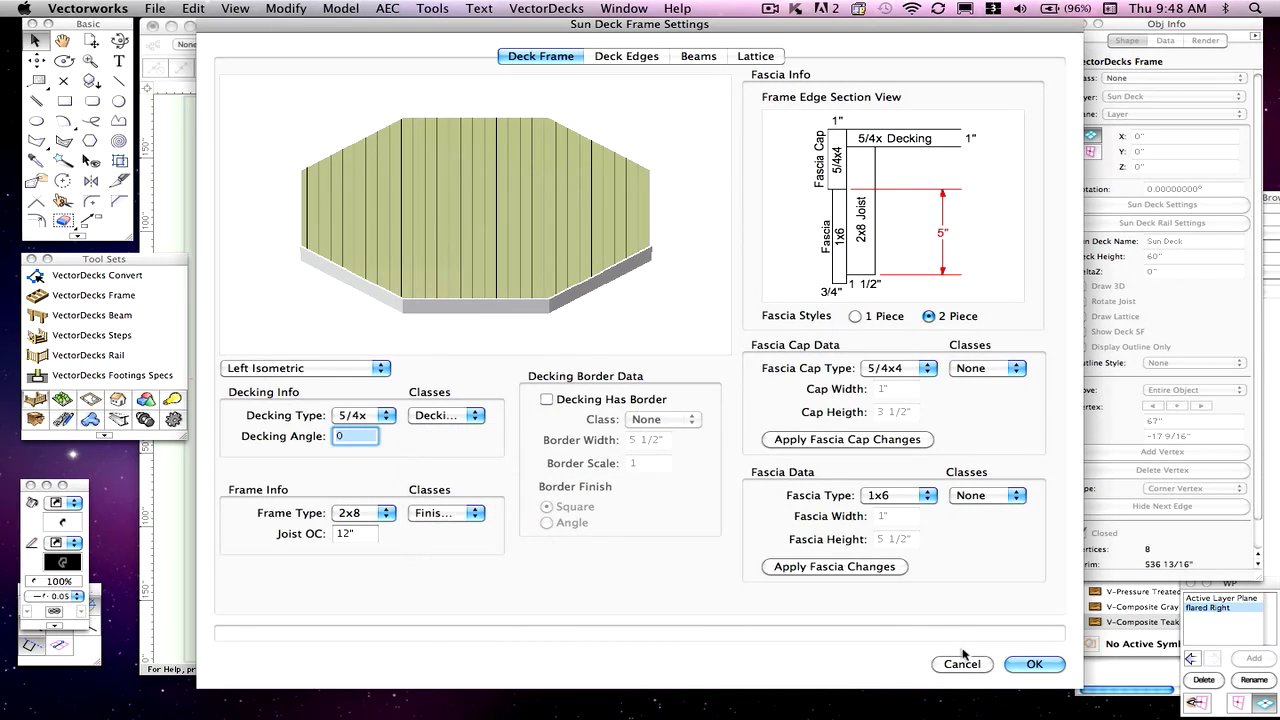
left_click(966, 664)
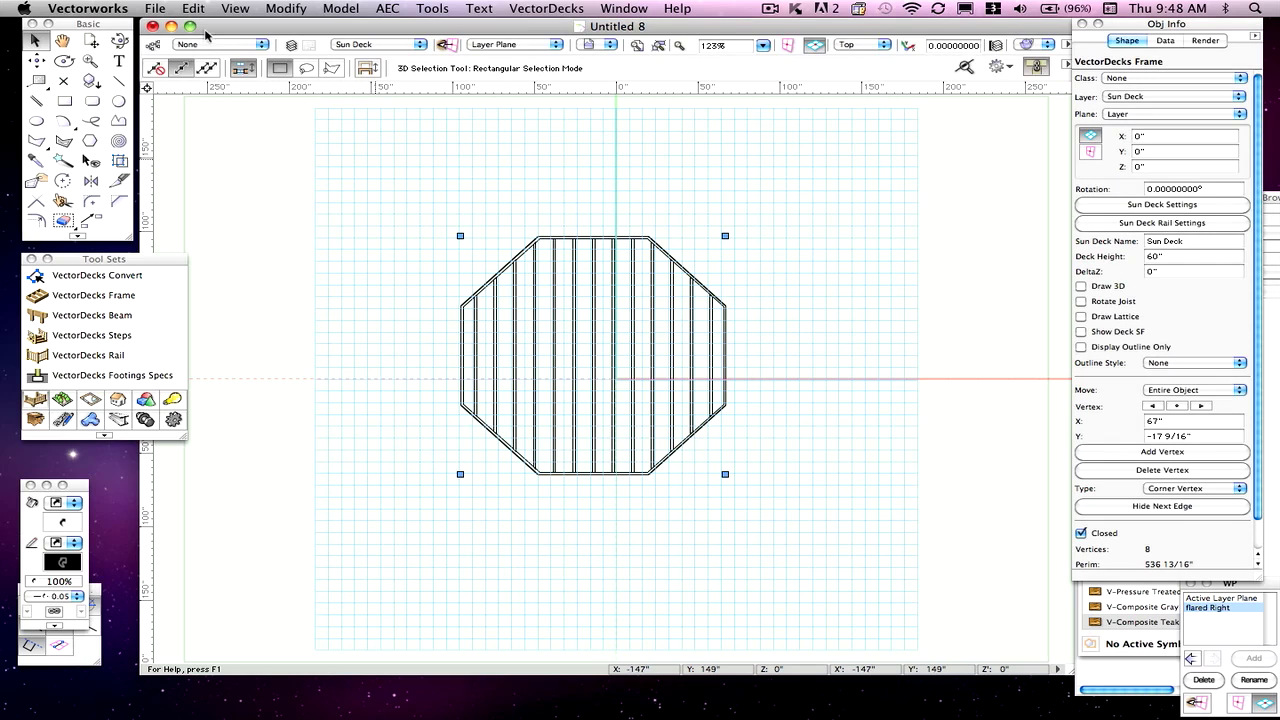
Duplicate the Decking-Composite Brown 2x6 class in the document's class list
left_click(152, 45)
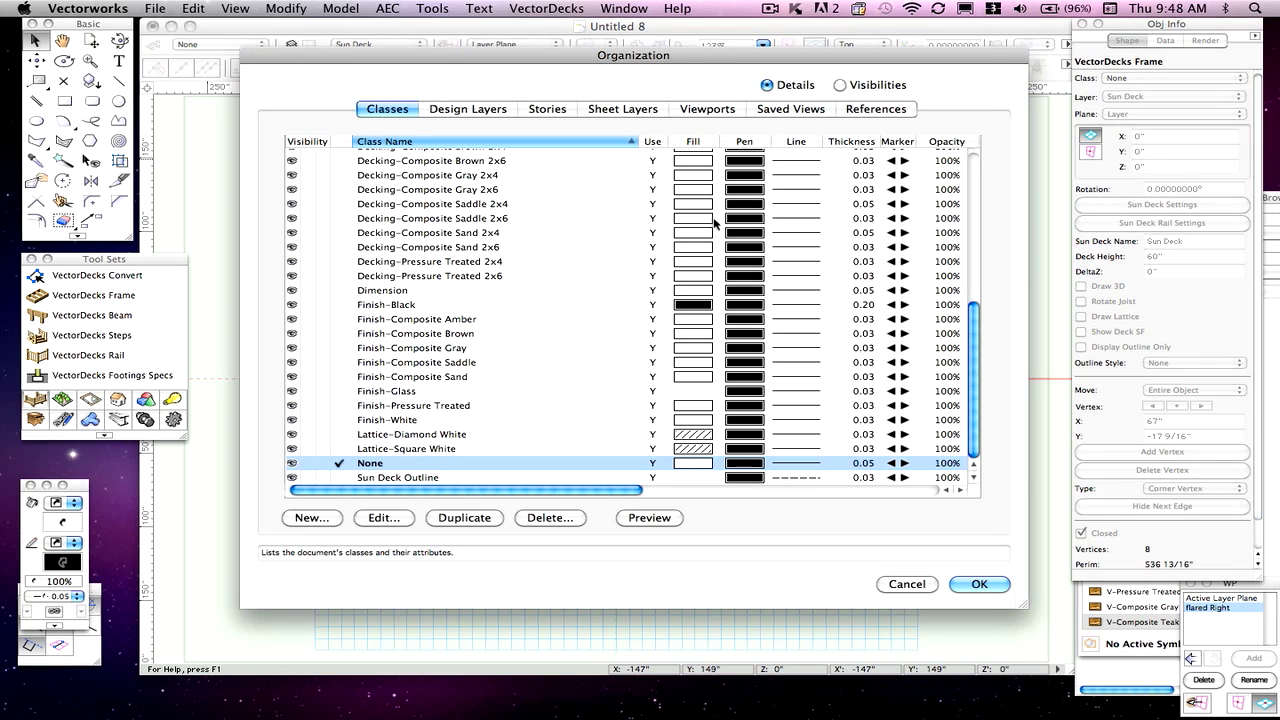
left_click_drag(975, 370, 571, 220)
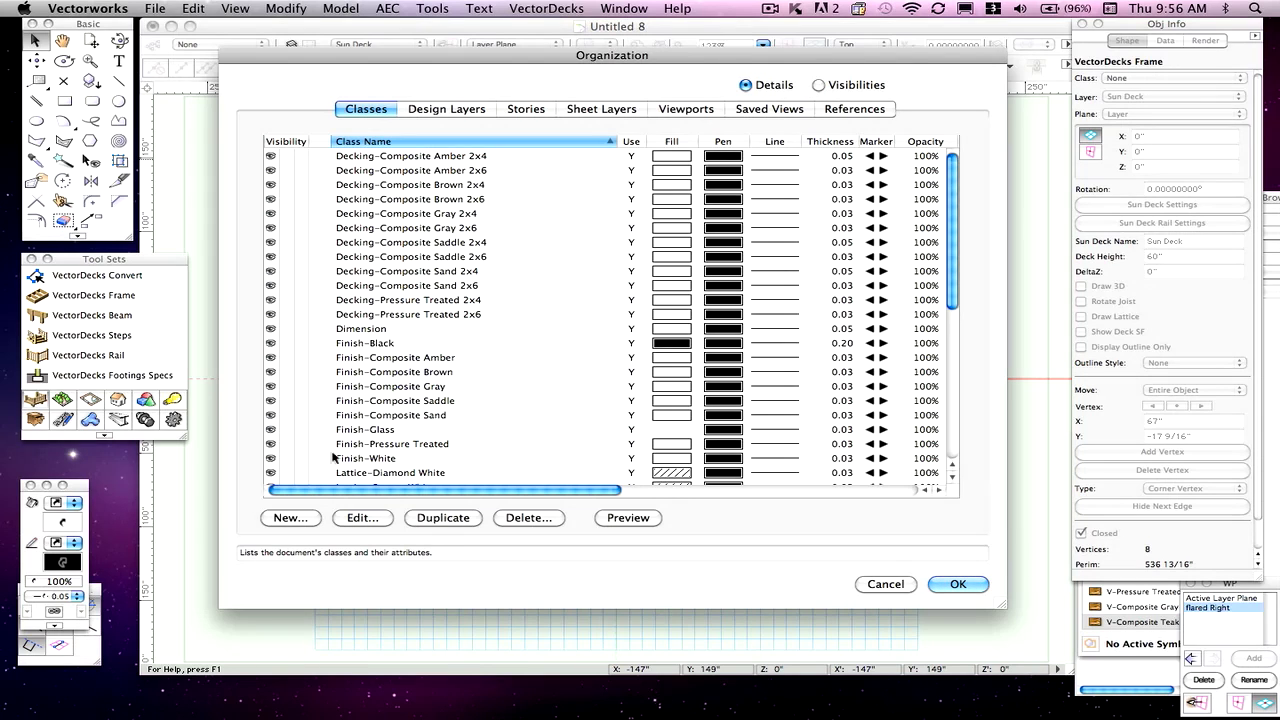
left_click(305, 518)
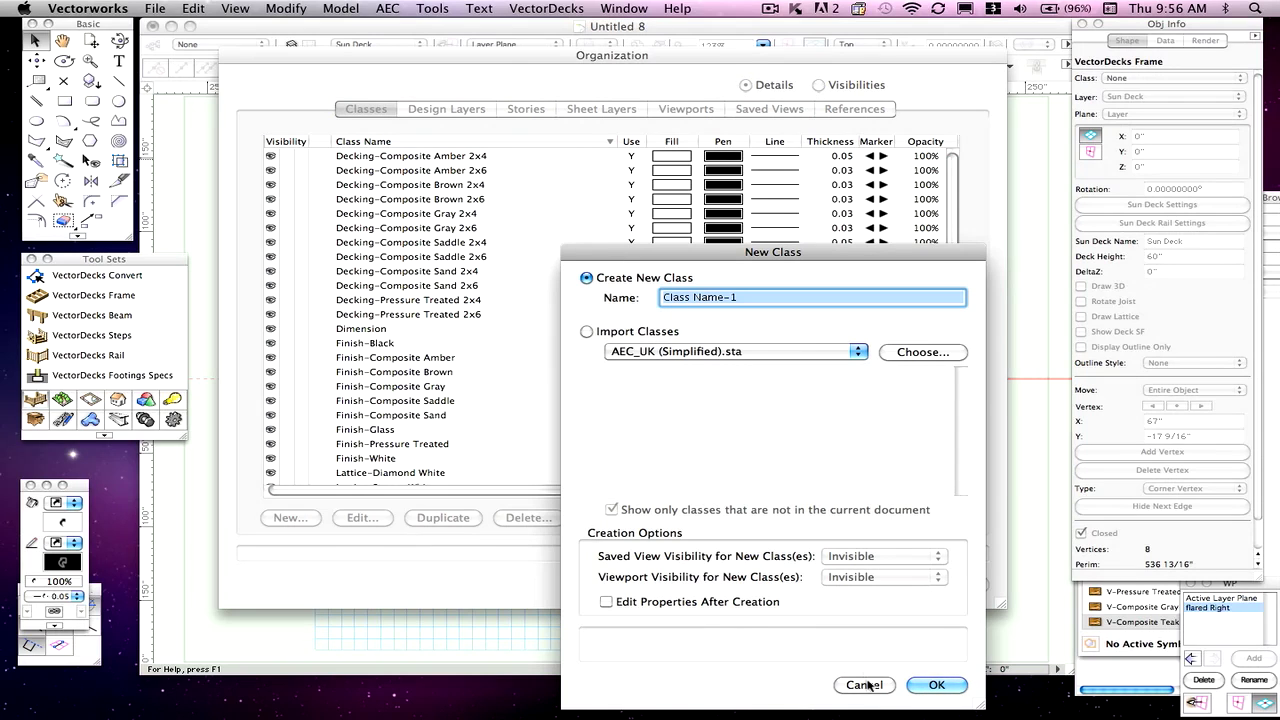
left_click(862, 685)
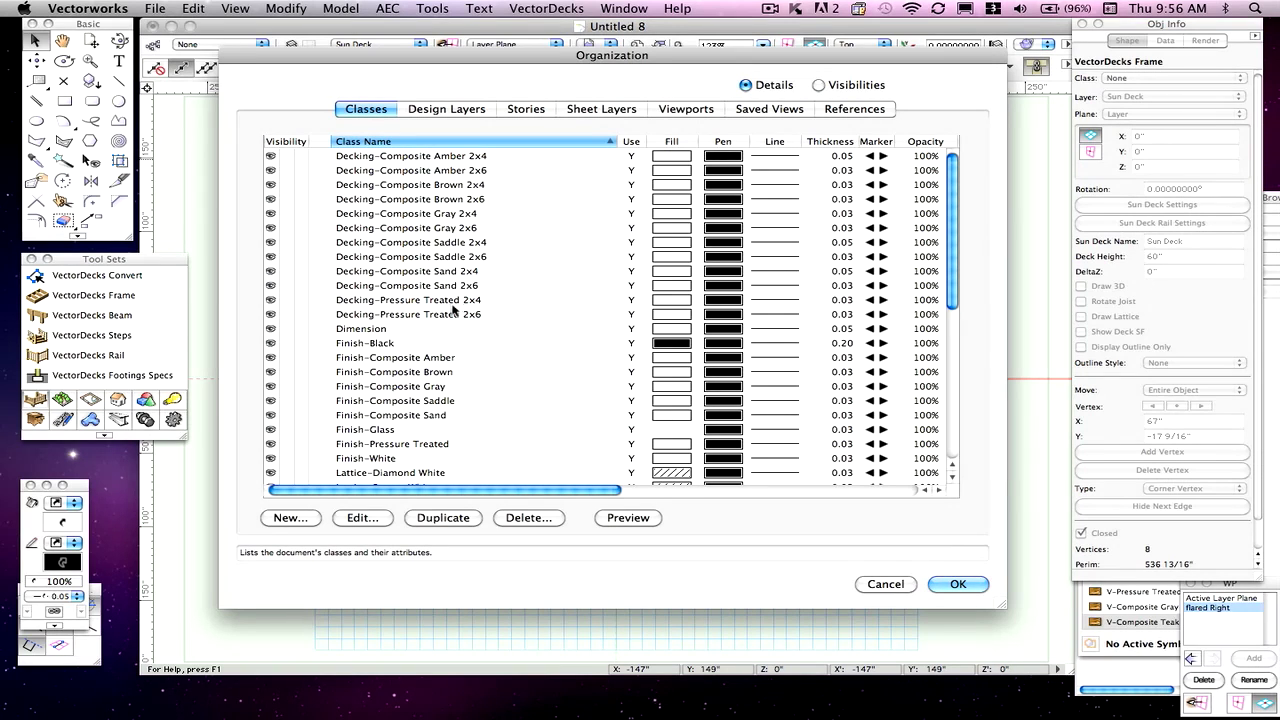
left_click(377, 202)
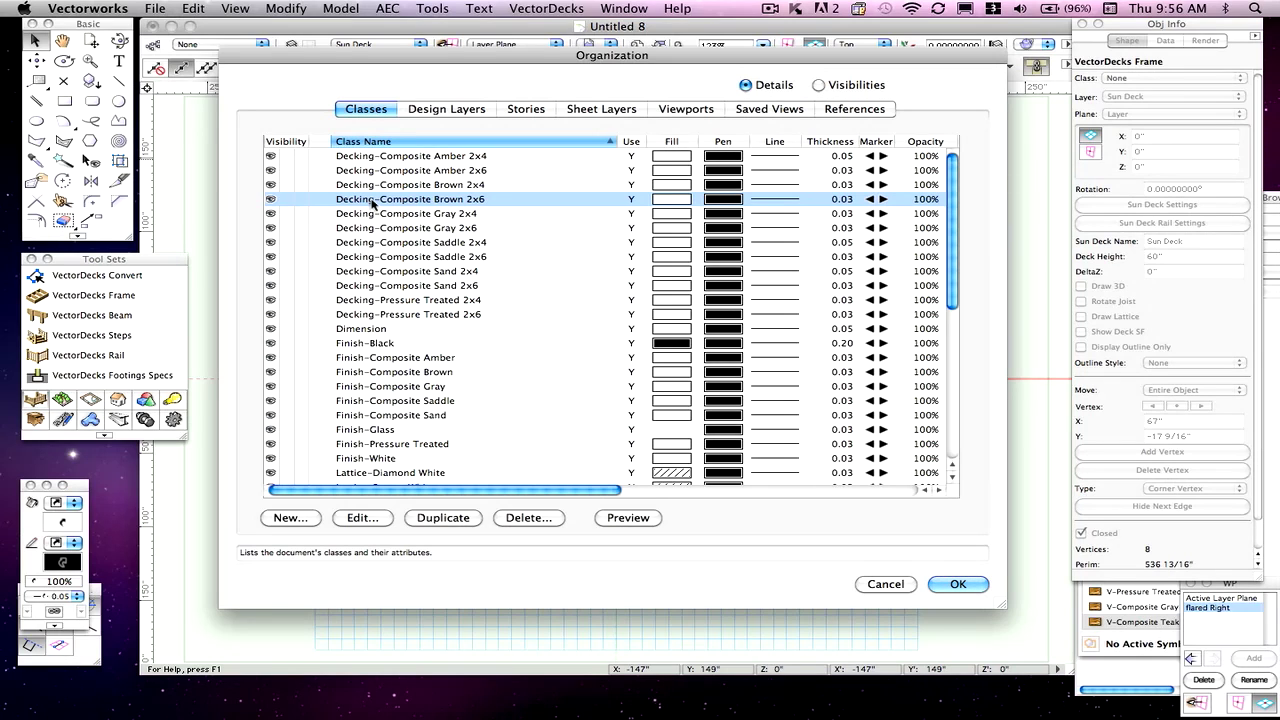
right_click(373, 203)
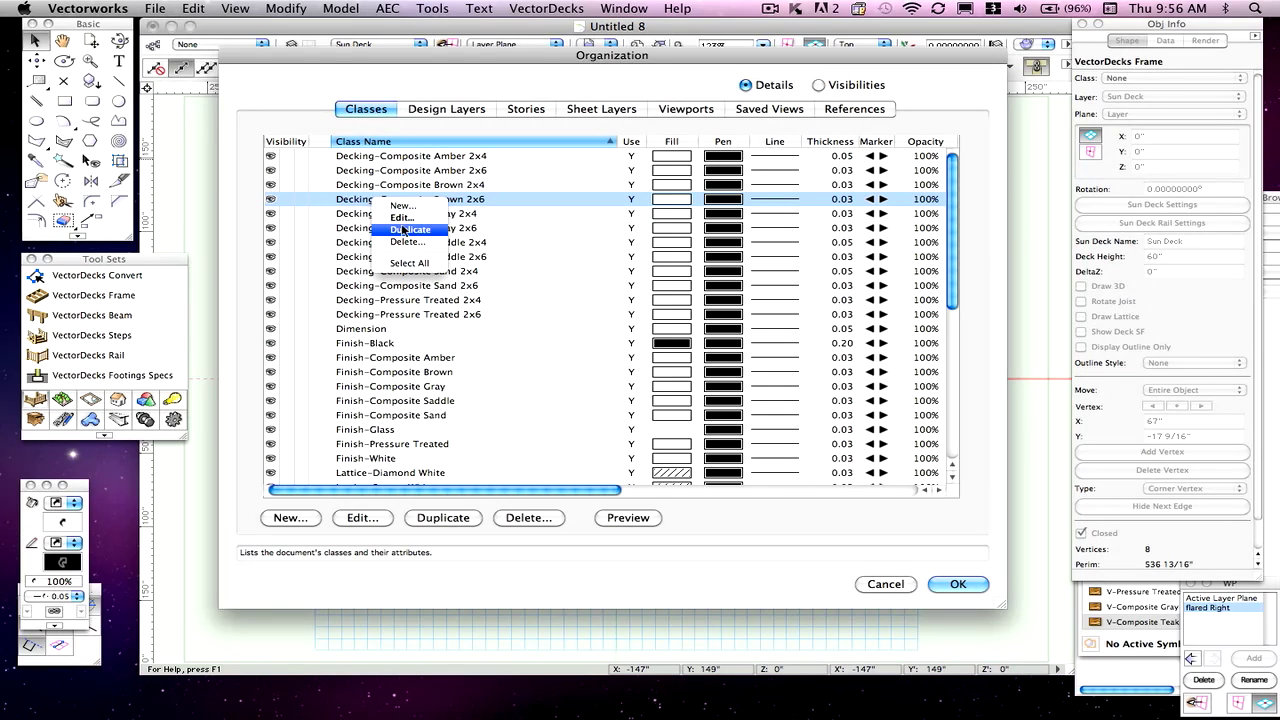
left_click(456, 323)
left_click(443, 518)
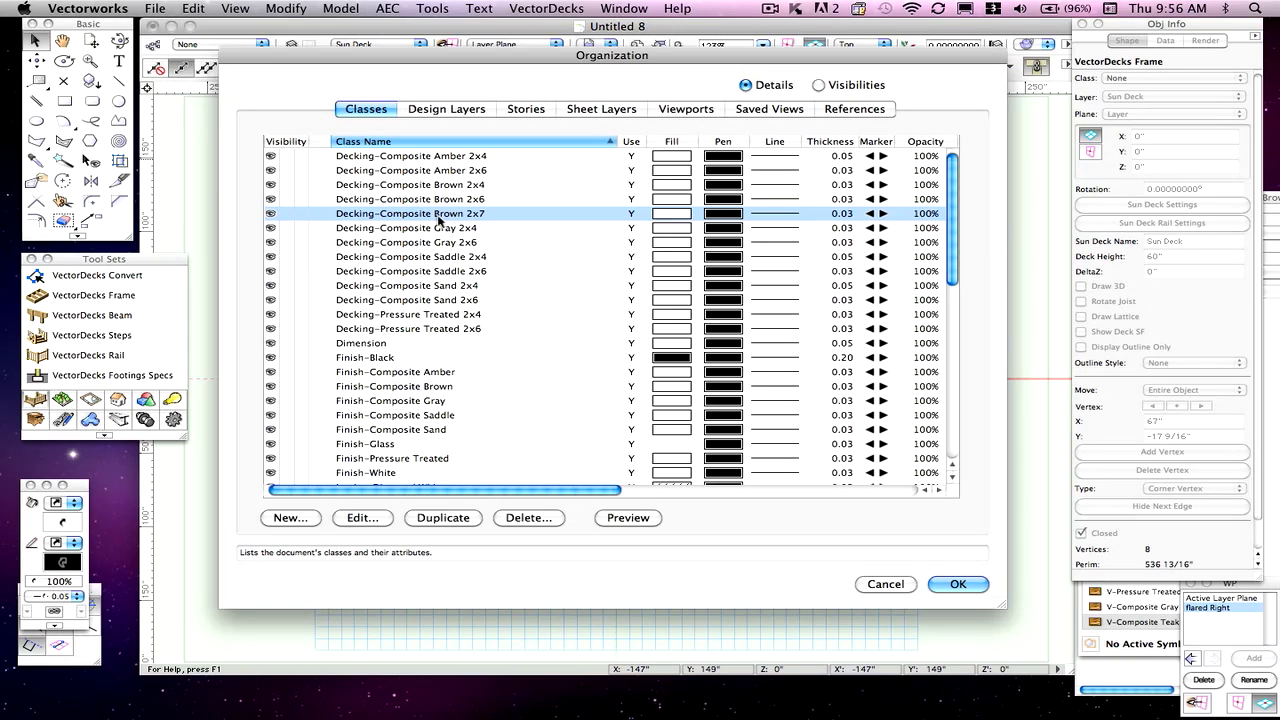
Rename the duplicated decking class as Decking-Composite Teak 2x6
left_click(362, 518)
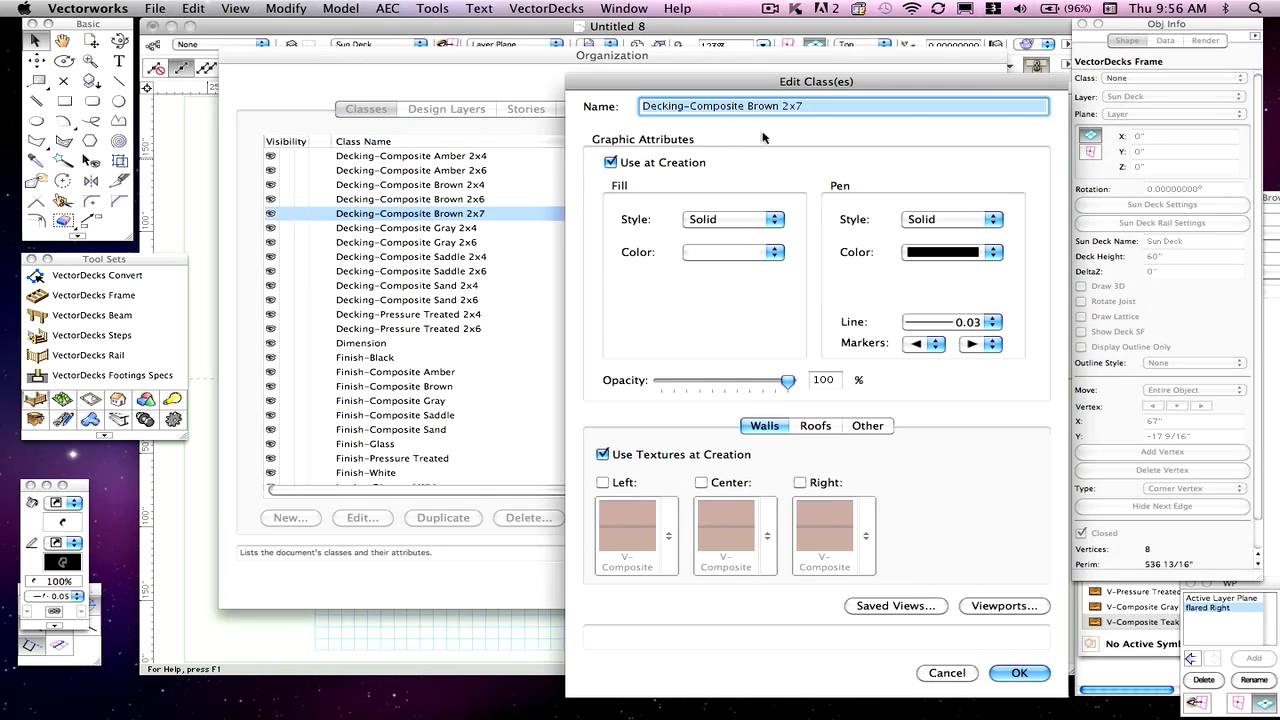
left_click(763, 106)
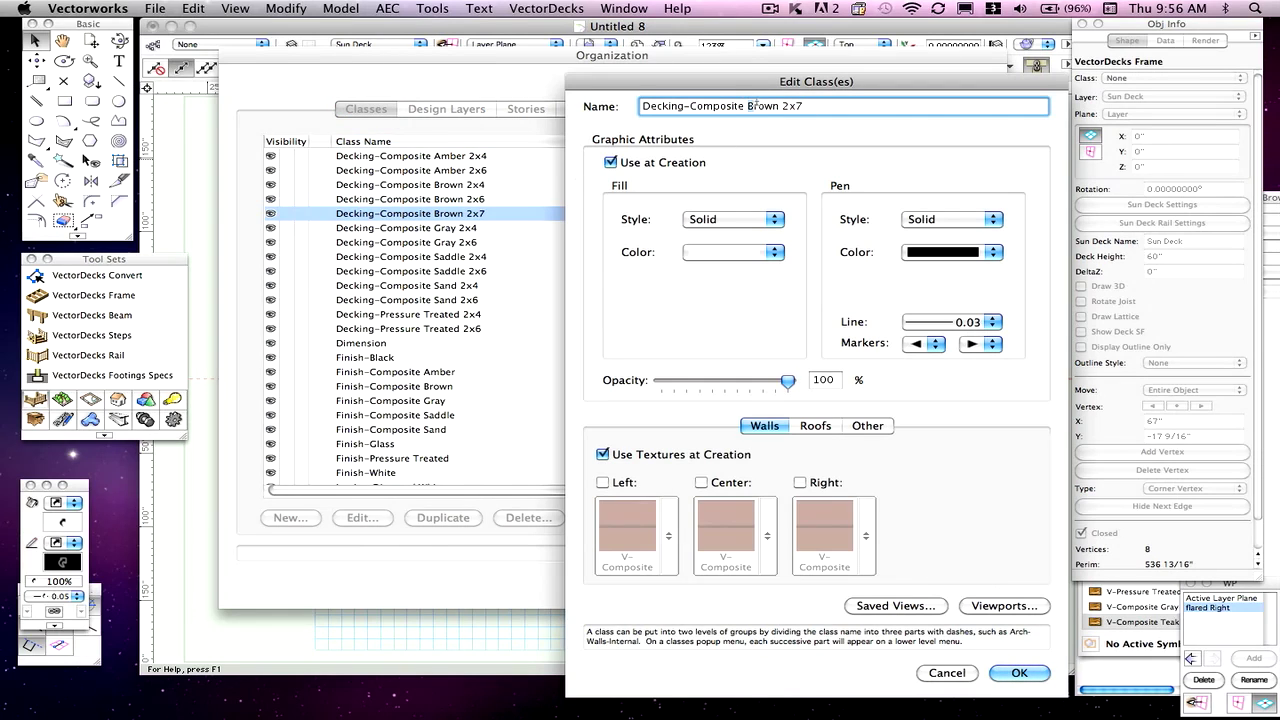
type("Tea")
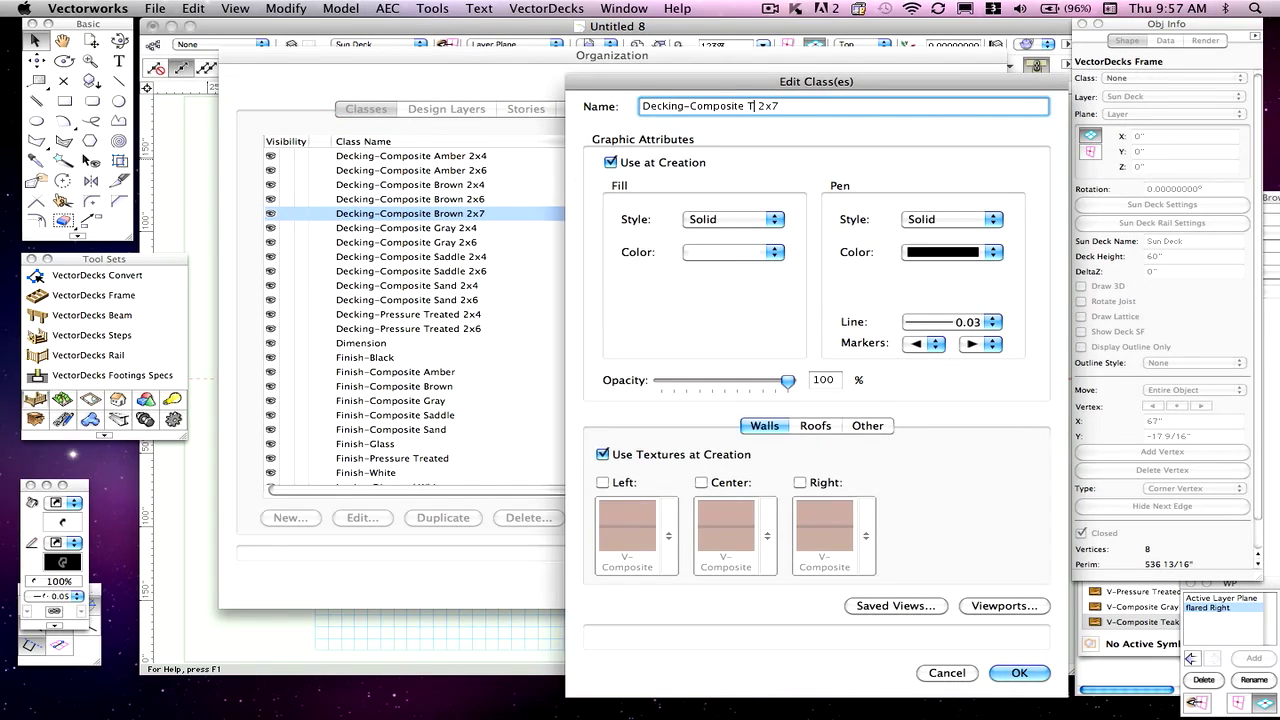
type("k")
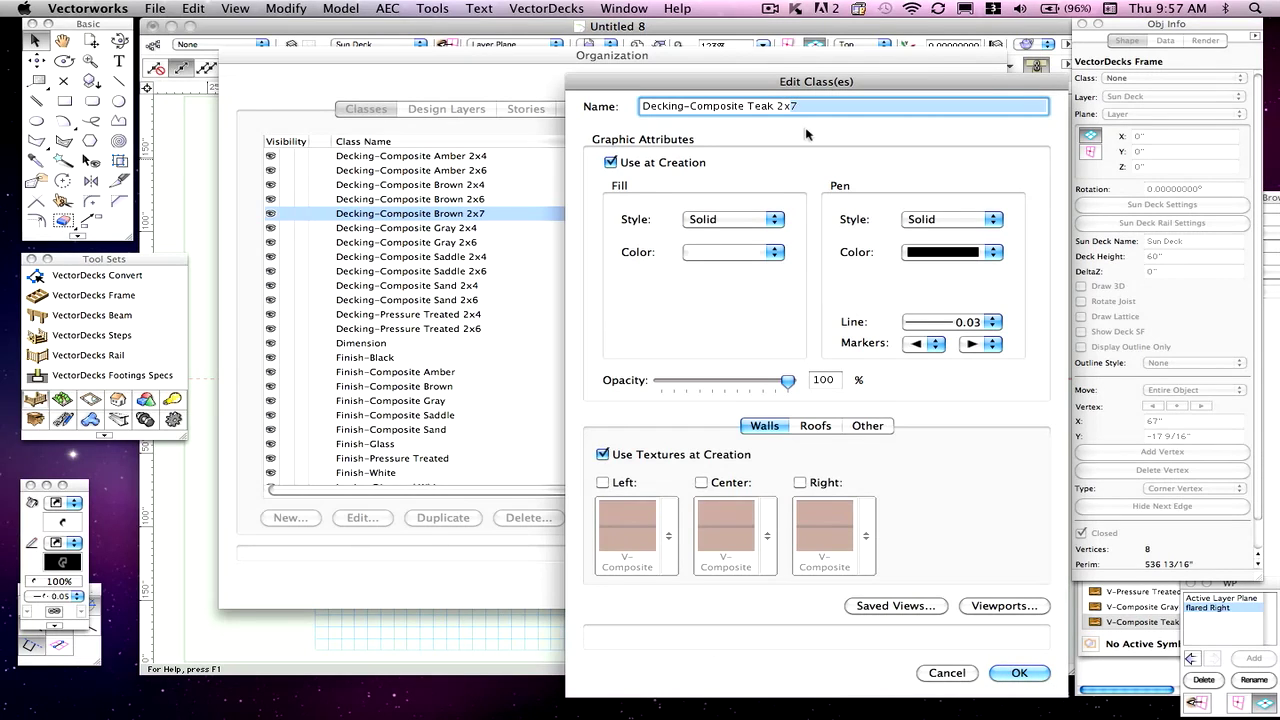
key("BackSpace")
type("6")
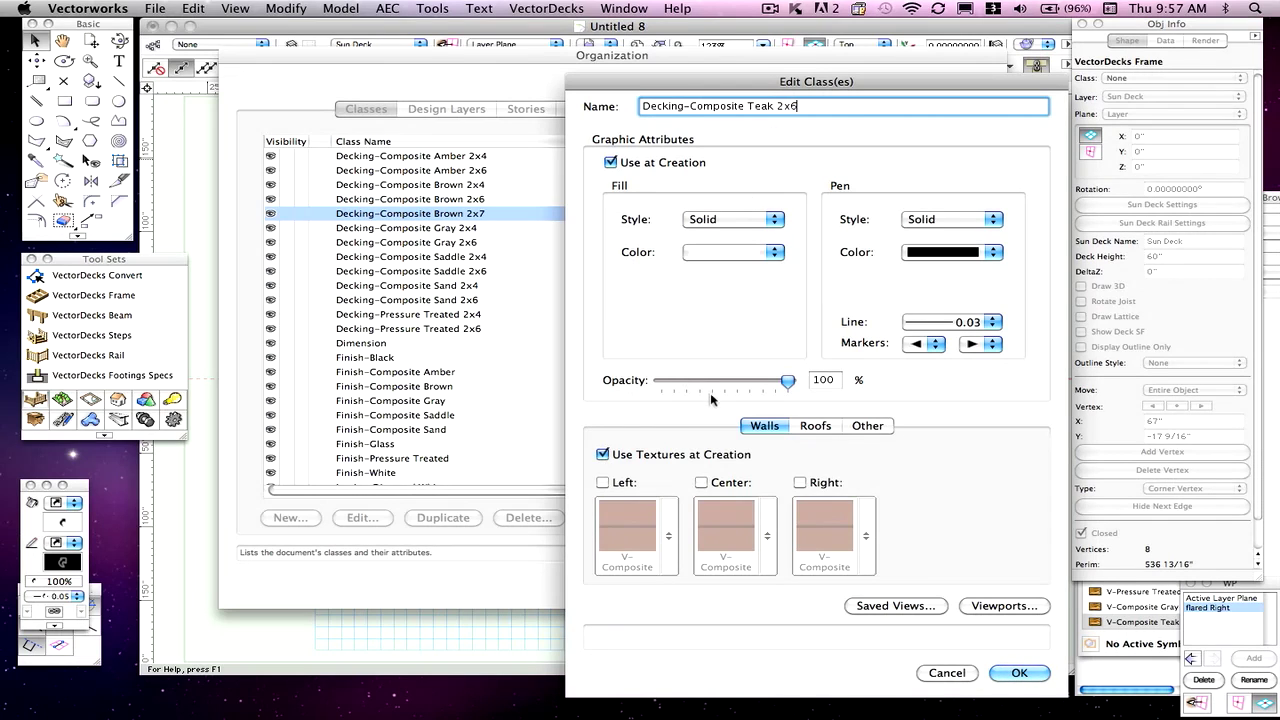
Assign the V-Composite Teak 2x6 texture to the teak decking class for other objects and save the class edits
left_click(870, 427)
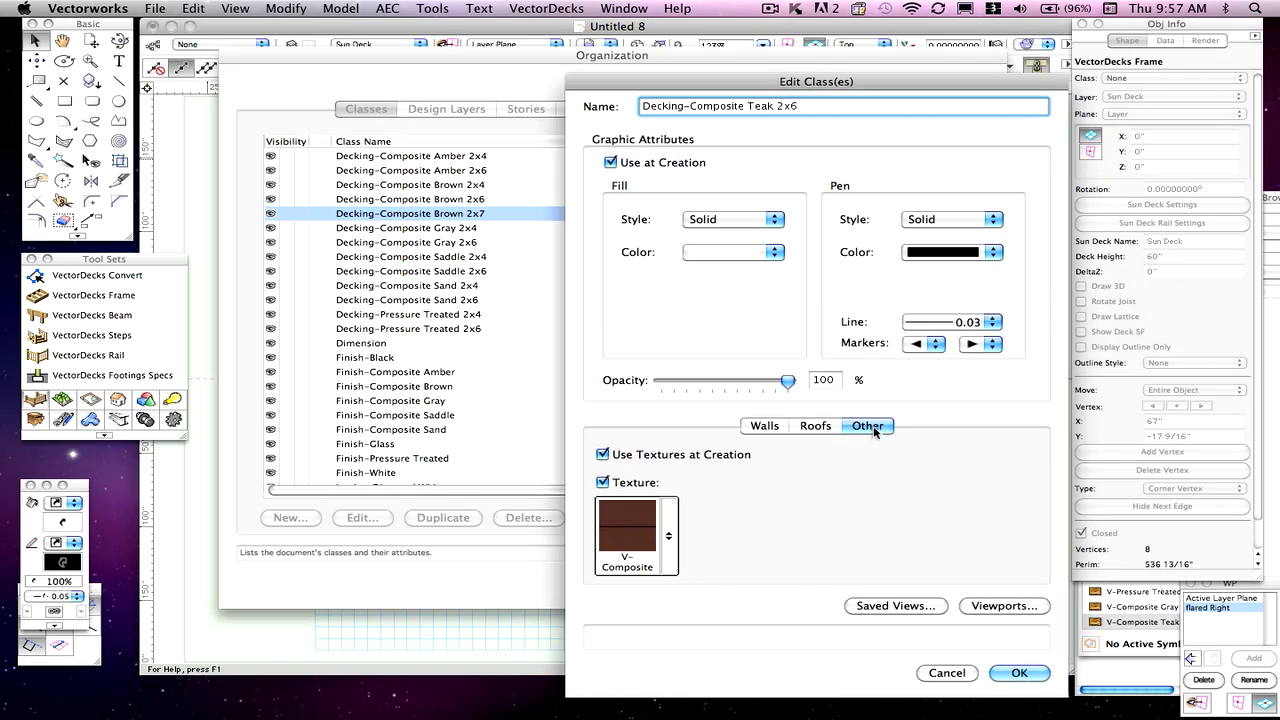
left_click(622, 538)
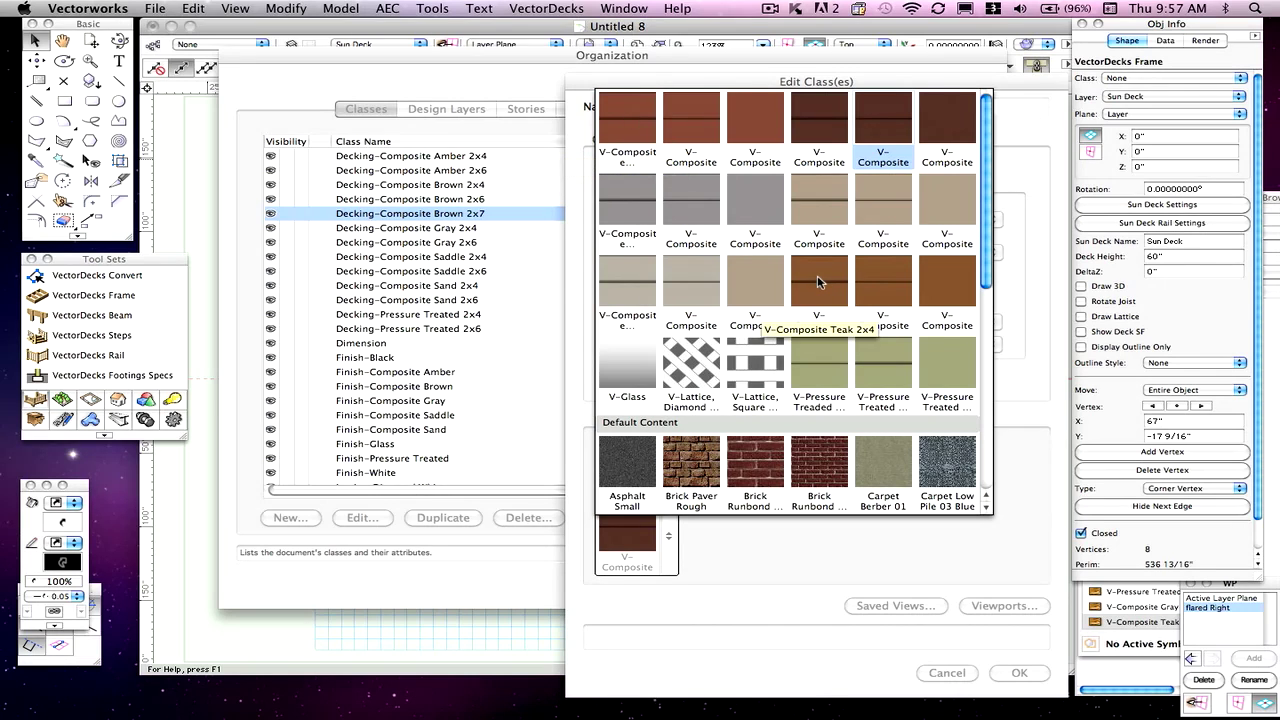
left_click(874, 275)
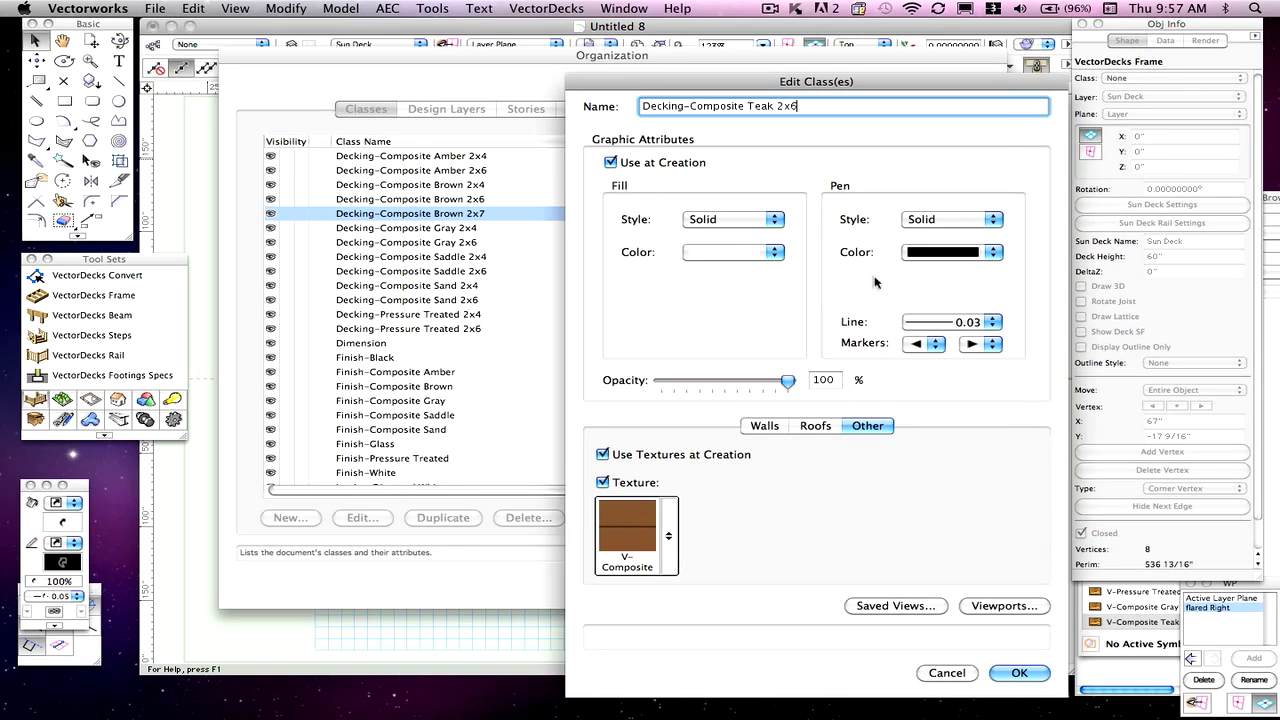
left_click(1028, 674)
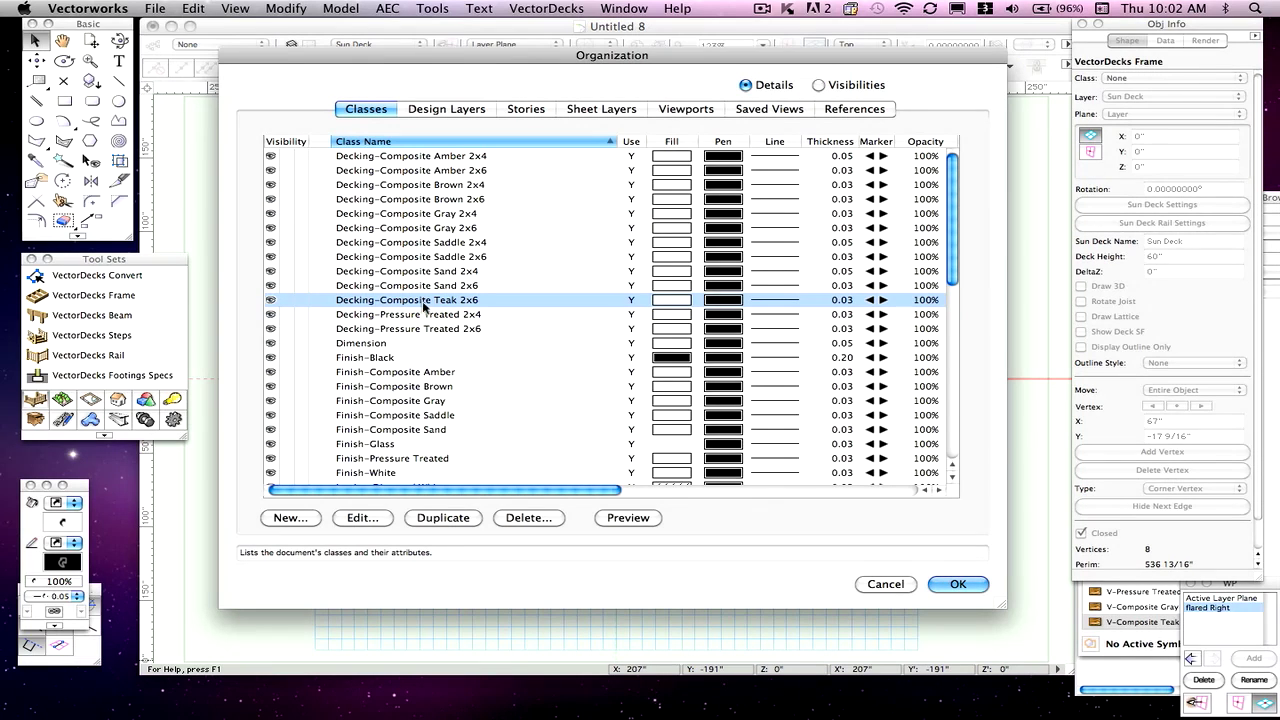
Duplicate the Decking-Composite Gray 2x4 class and rename the copy as Decking-Composite Teak 2x4
left_click(410, 216)
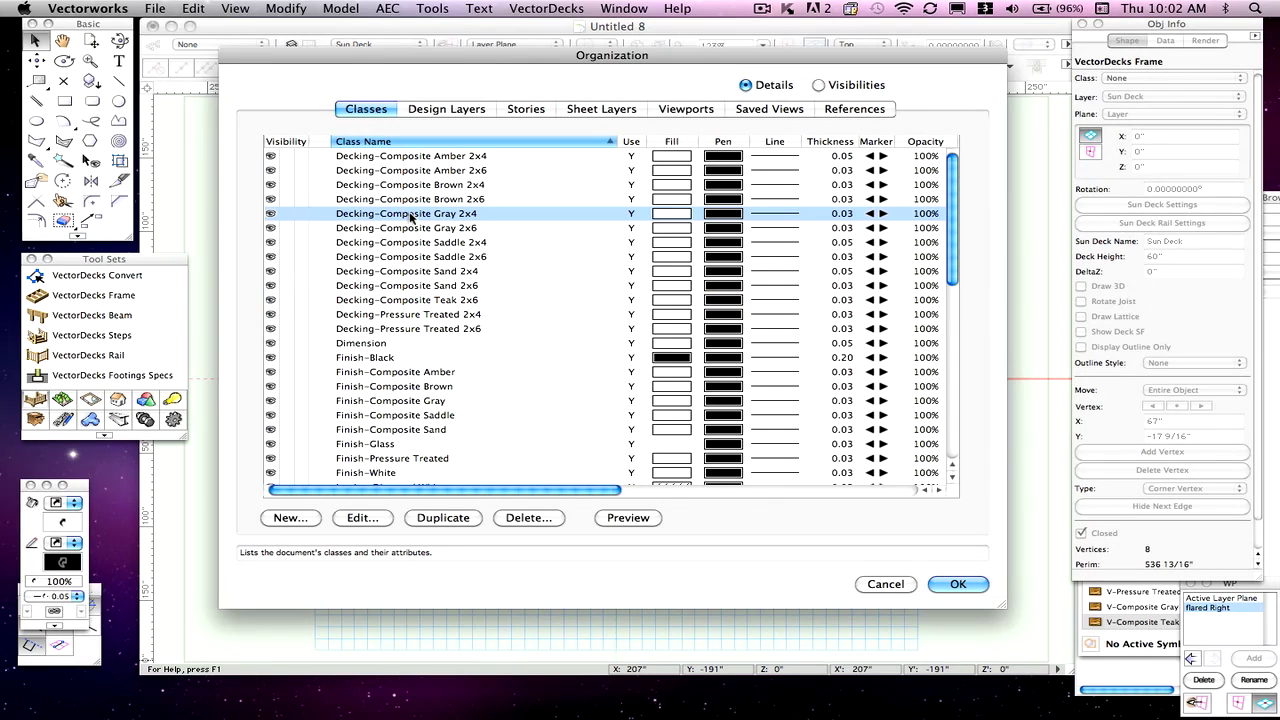
left_click(443, 518)
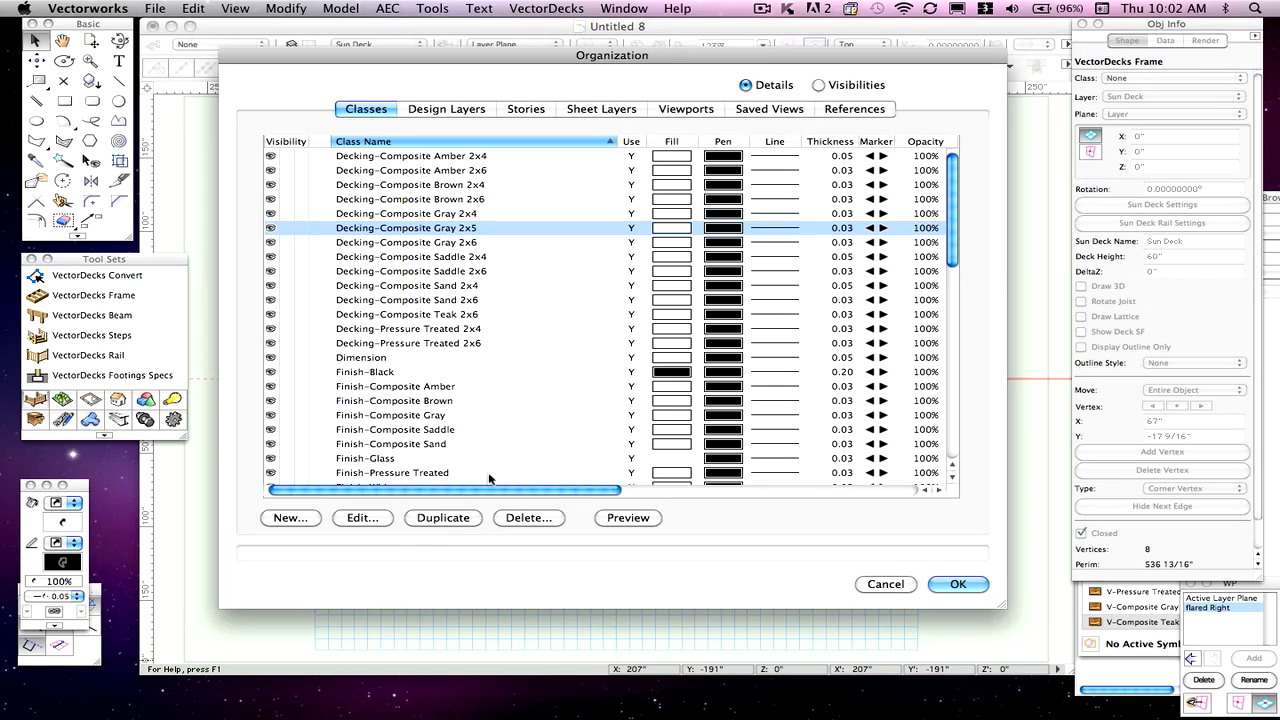
left_click(362, 517)
left_click(771, 103)
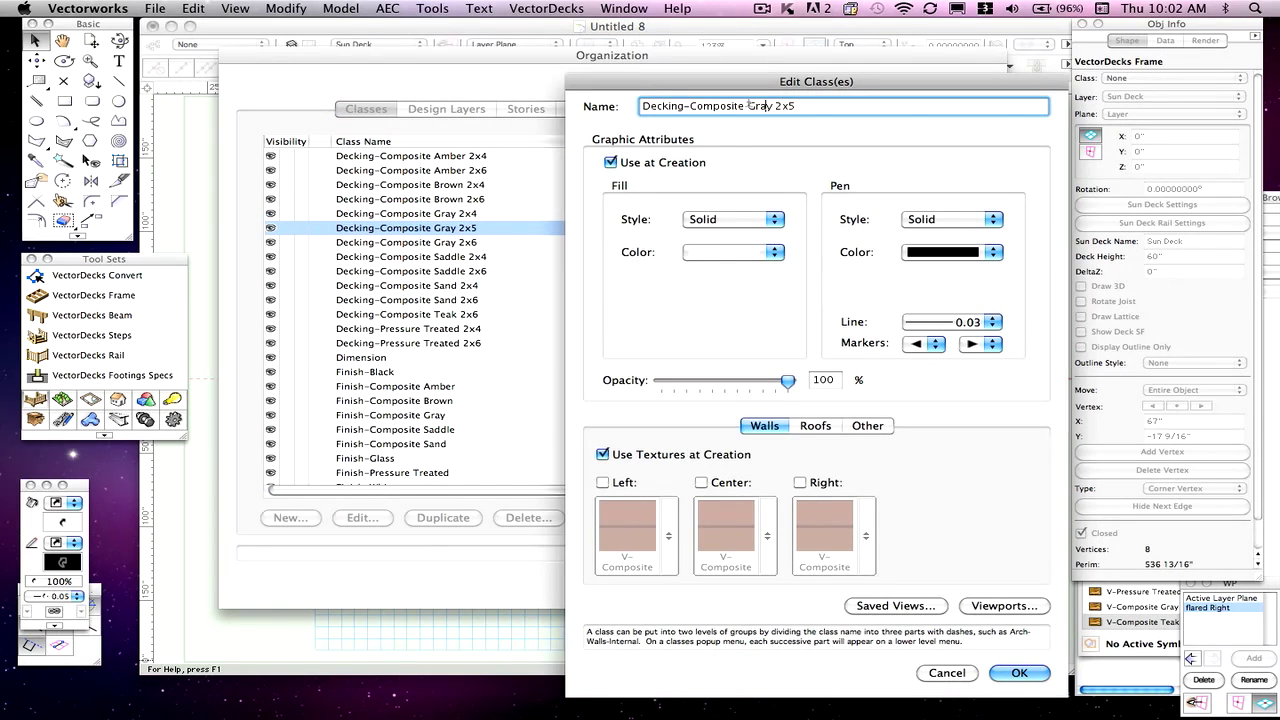
left_click_drag(748, 106, 834, 107)
type("T")
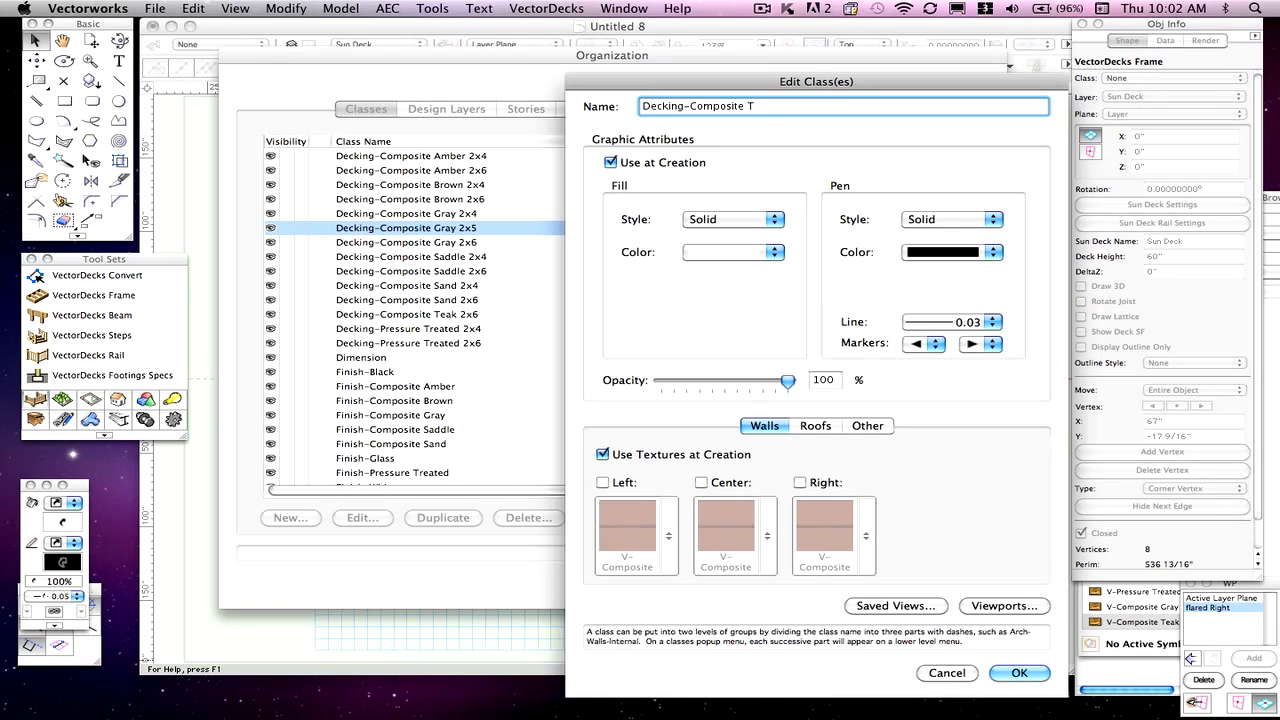
type("eak 2x4")
Assign the first teak V-Composite plank texture to the Teak 2x4 decking class for other objects and save the class edits
left_click(863, 426)
left_click(610, 565)
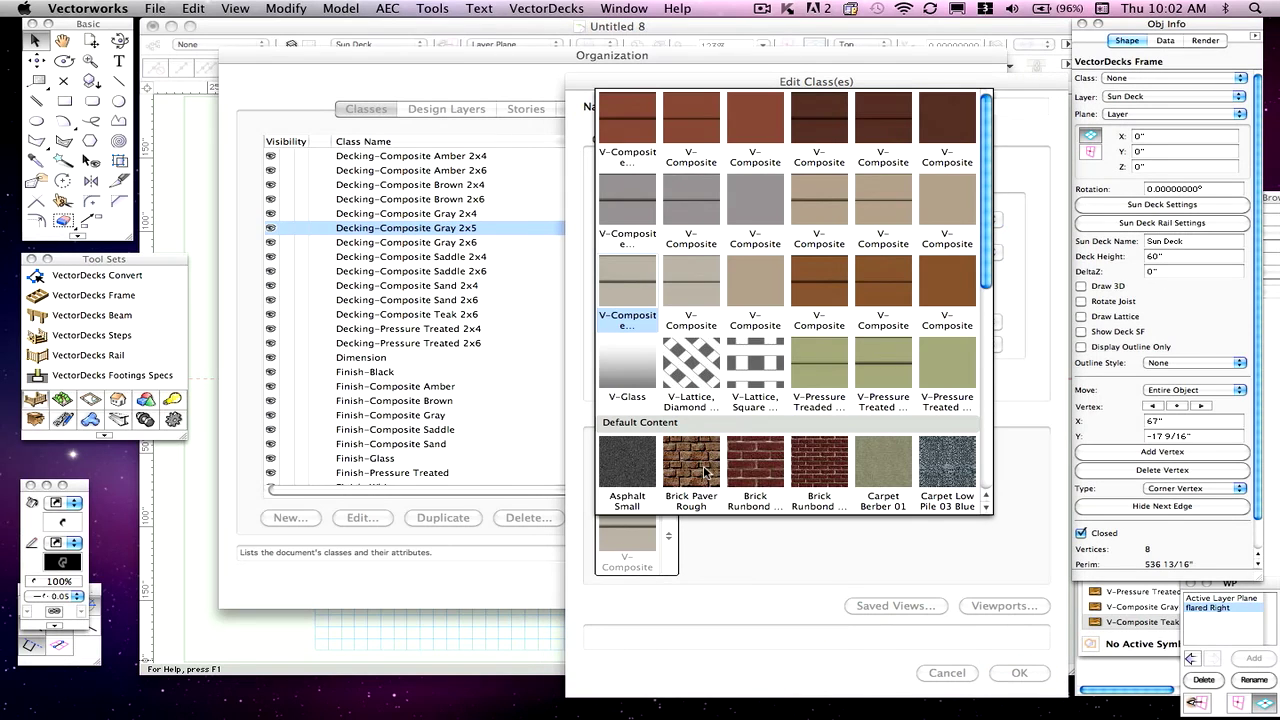
left_click(820, 293)
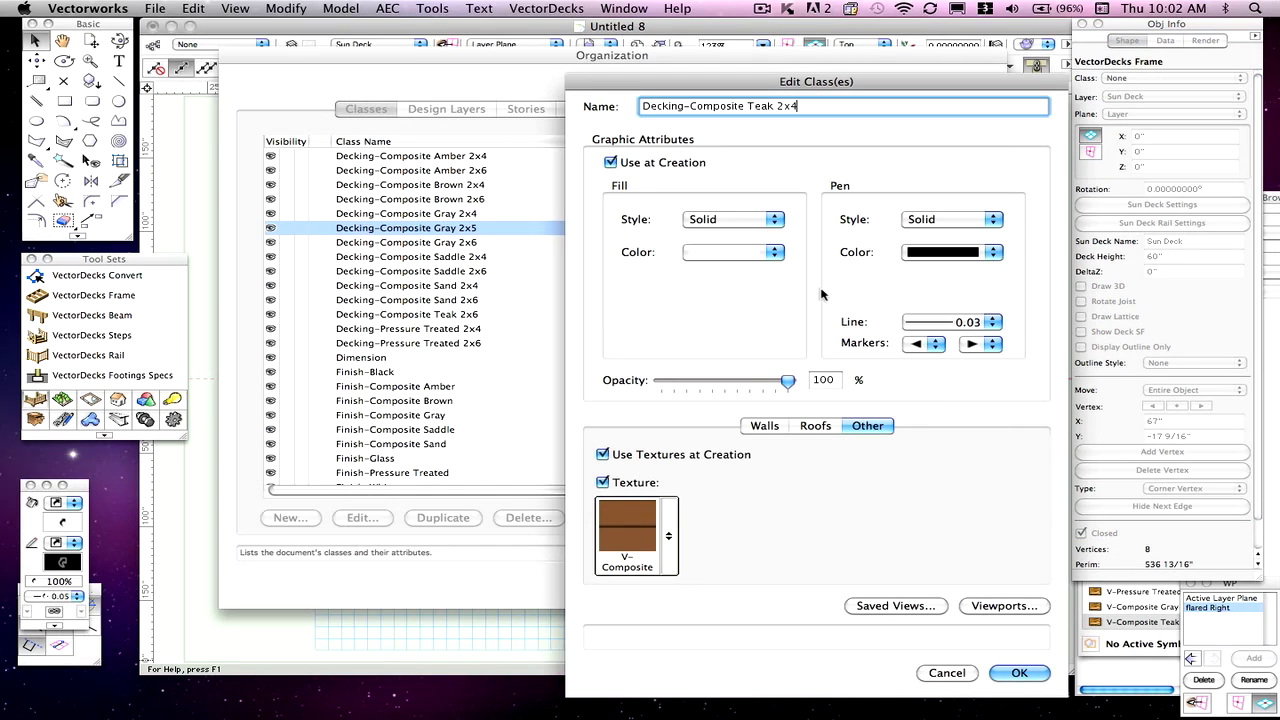
left_click(1019, 673)
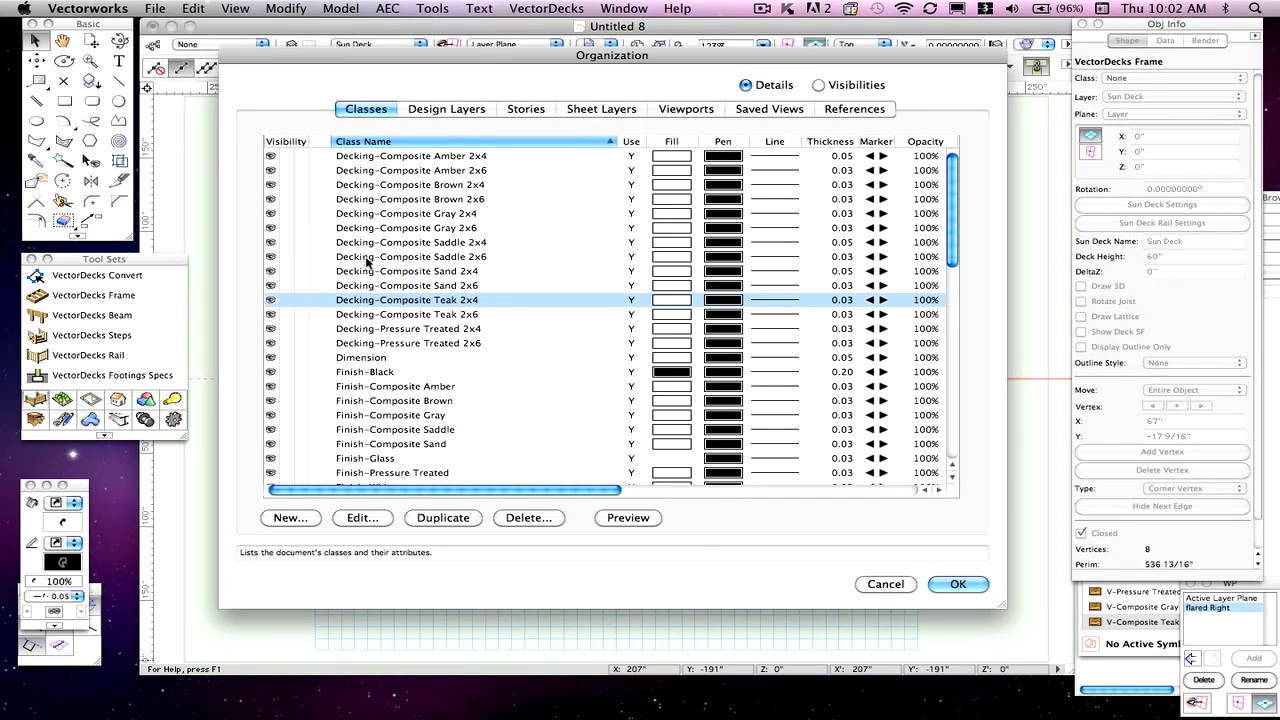
Duplicate the Finish-Composite Brown class and rename the copy as Finish-Composite Teak
left_click(386, 404)
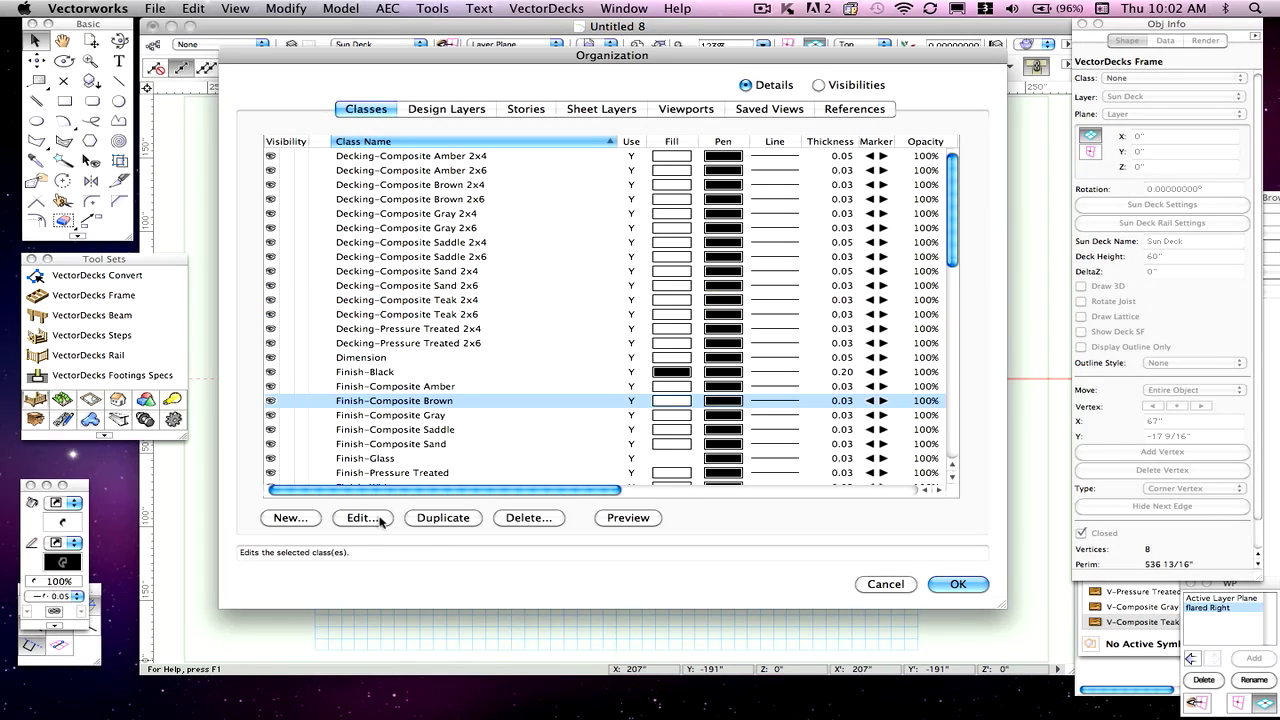
left_click(440, 519)
left_click(364, 518)
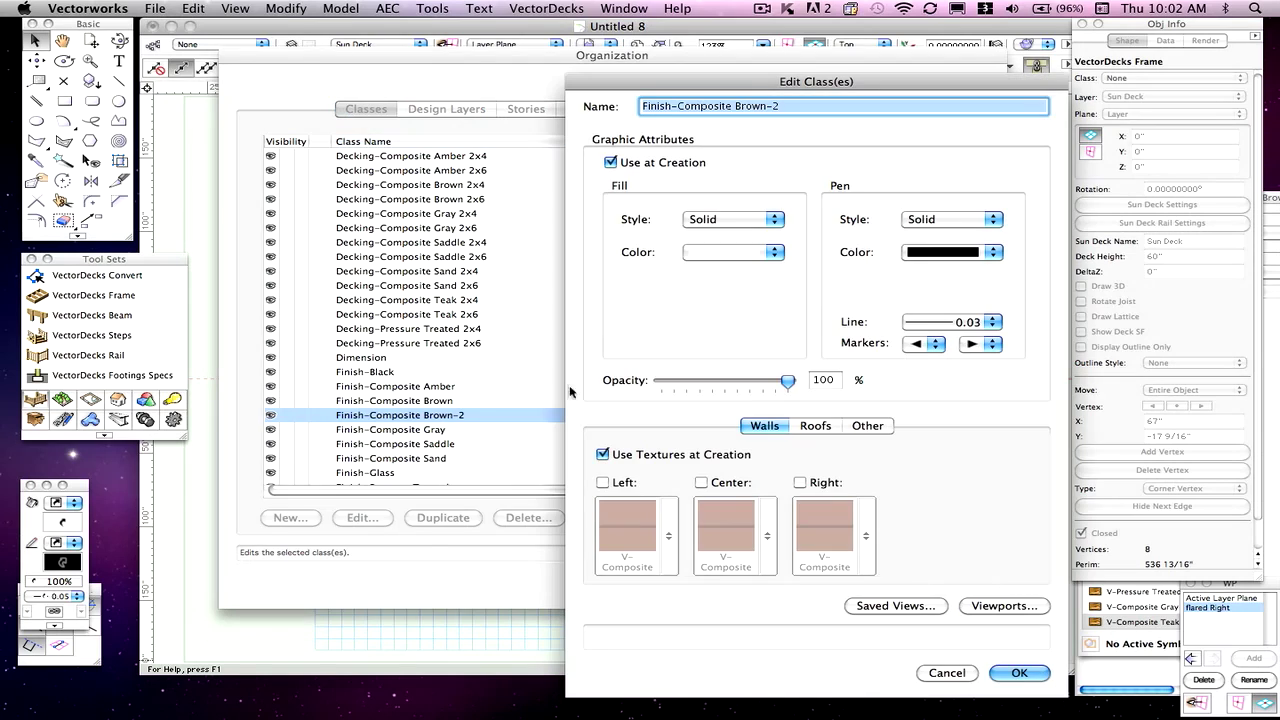
left_click(844, 107)
key("BackSpace")
key("BackSpace")
key("BackSpace")
key("BackSpace")
key("BackSpace")
key("BackSpace")
key("BackSpace")
type("Tea")
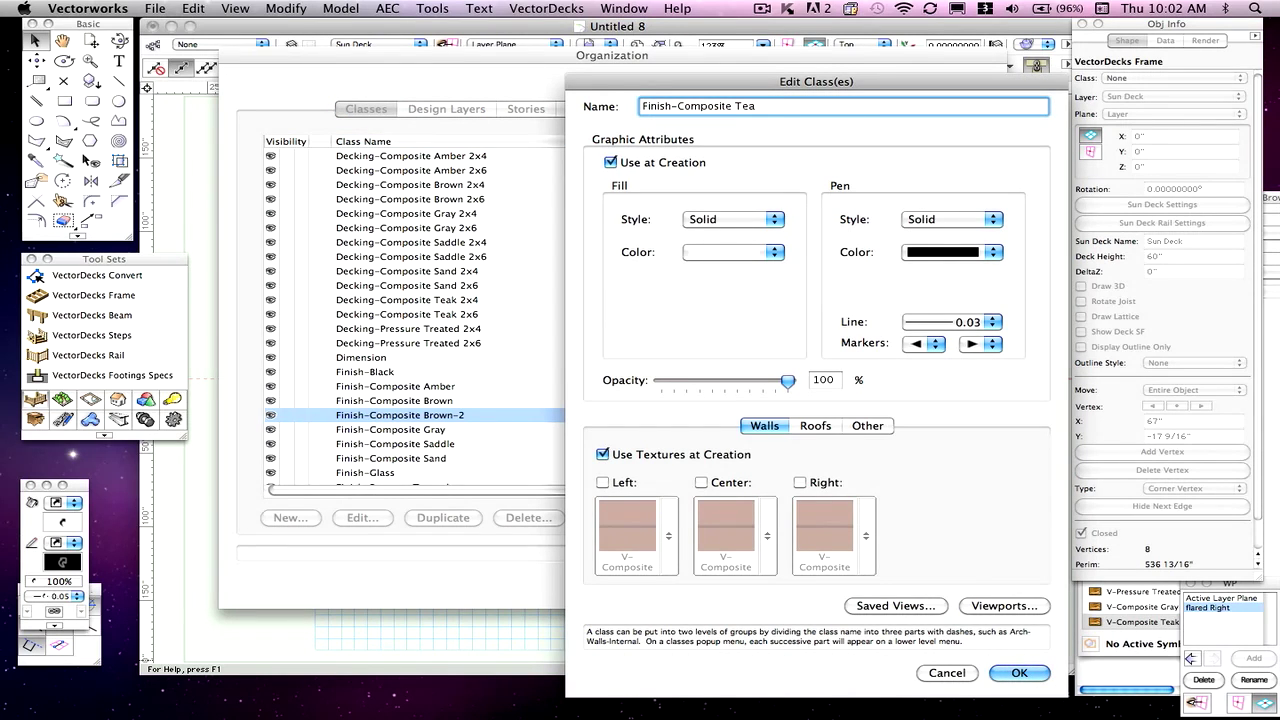
type("k")
Assign the plain teak V-Composite texture without board lines to the teak finish class for other objects and save the class edits
left_click(867, 426)
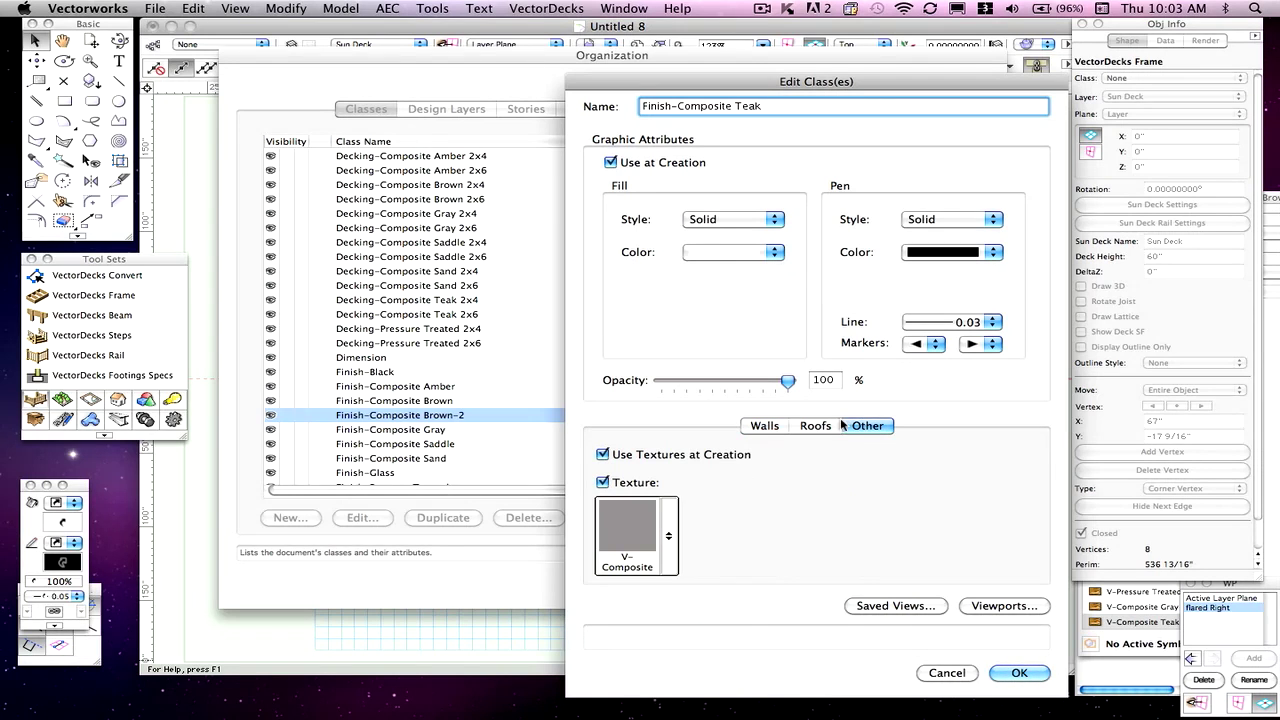
left_click(630, 522)
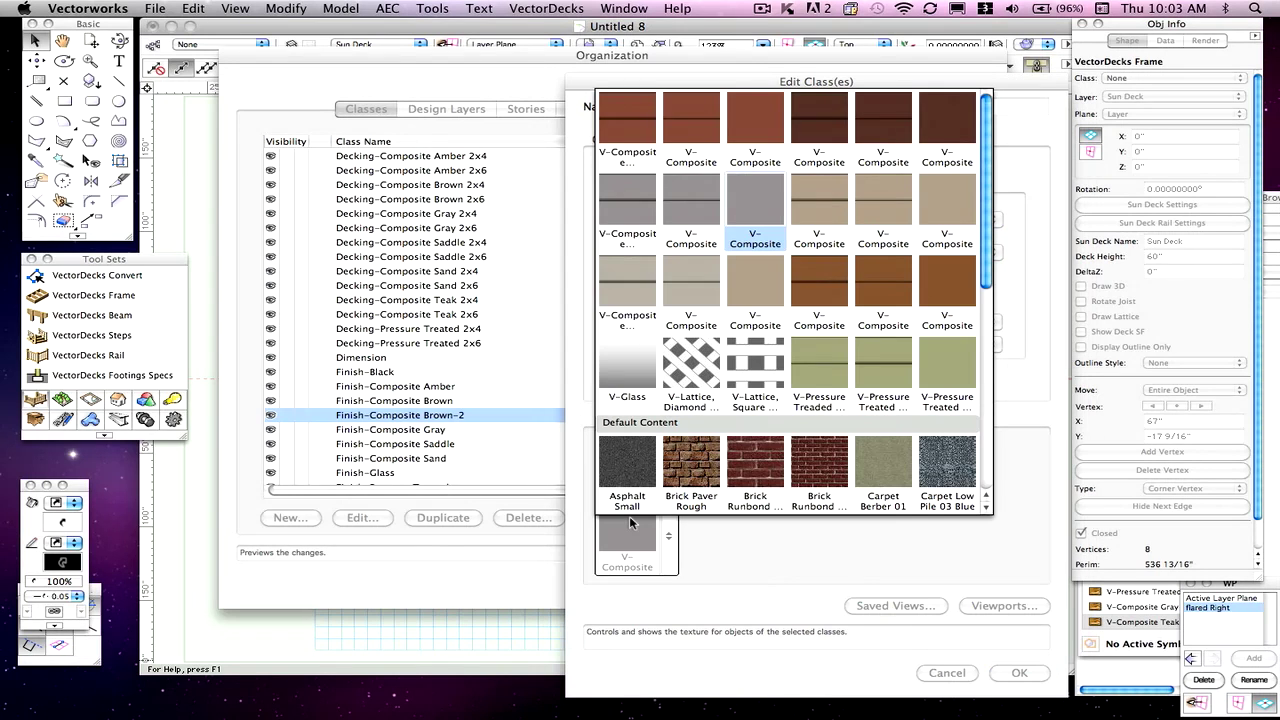
left_click(938, 284)
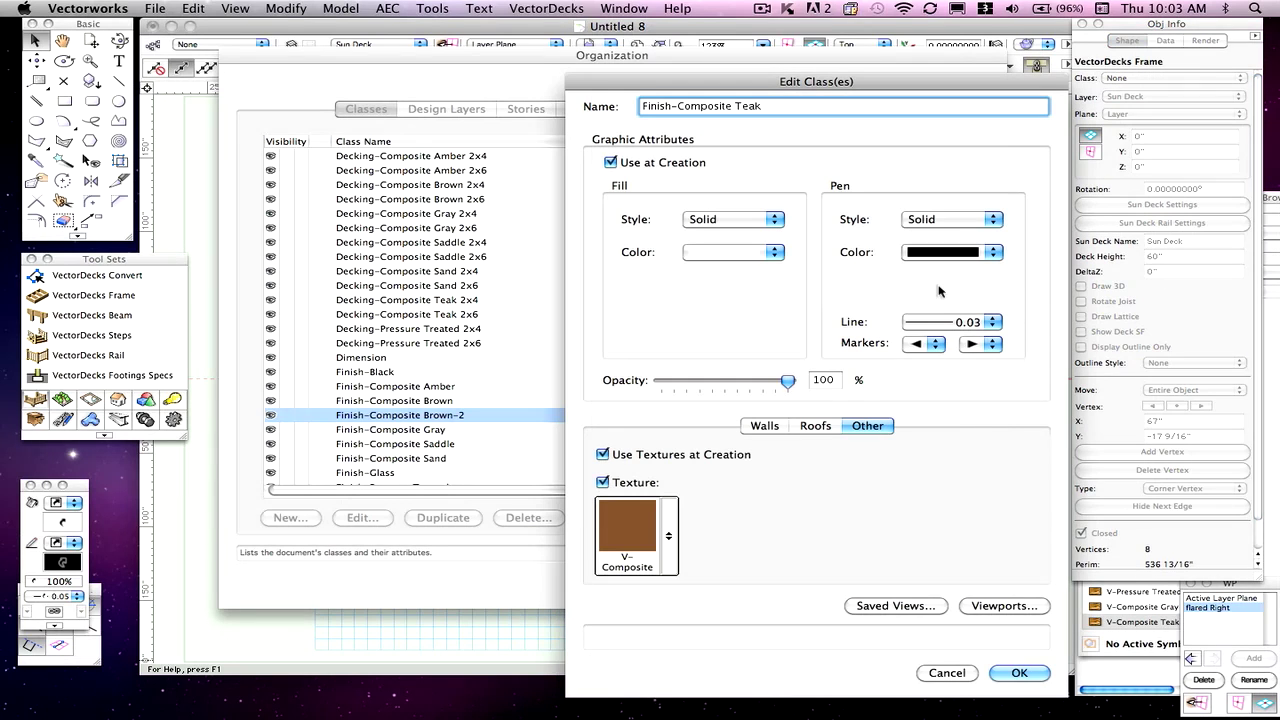
left_click(1016, 673)
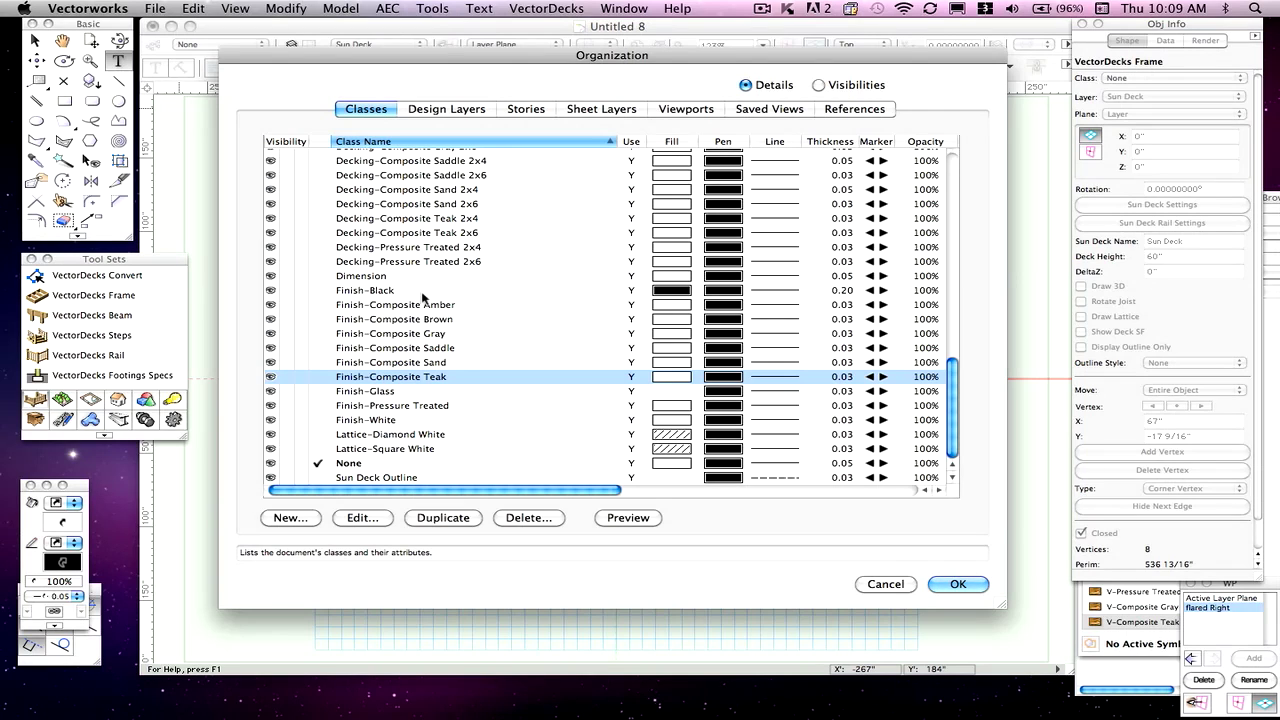
Check the Teak 2x6 and Teak 2x4 decking classes in the list and accept the document's class changes
left_click(396, 233)
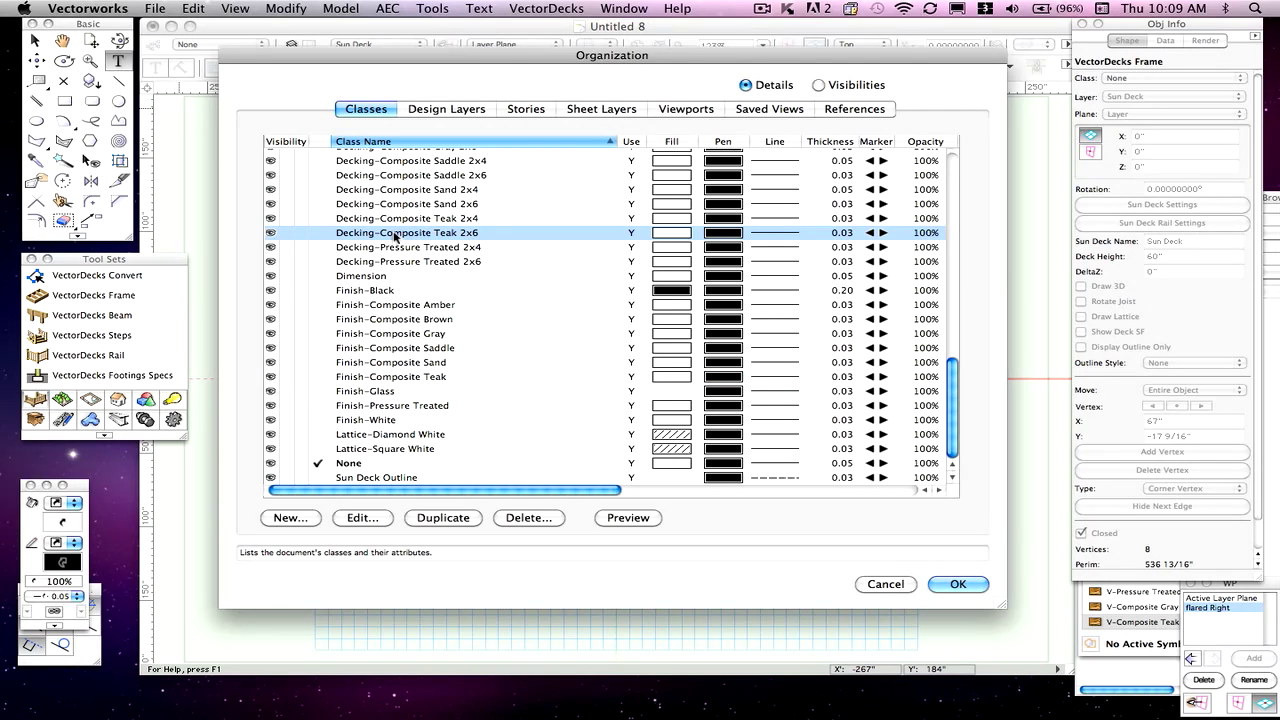
left_click(408, 220)
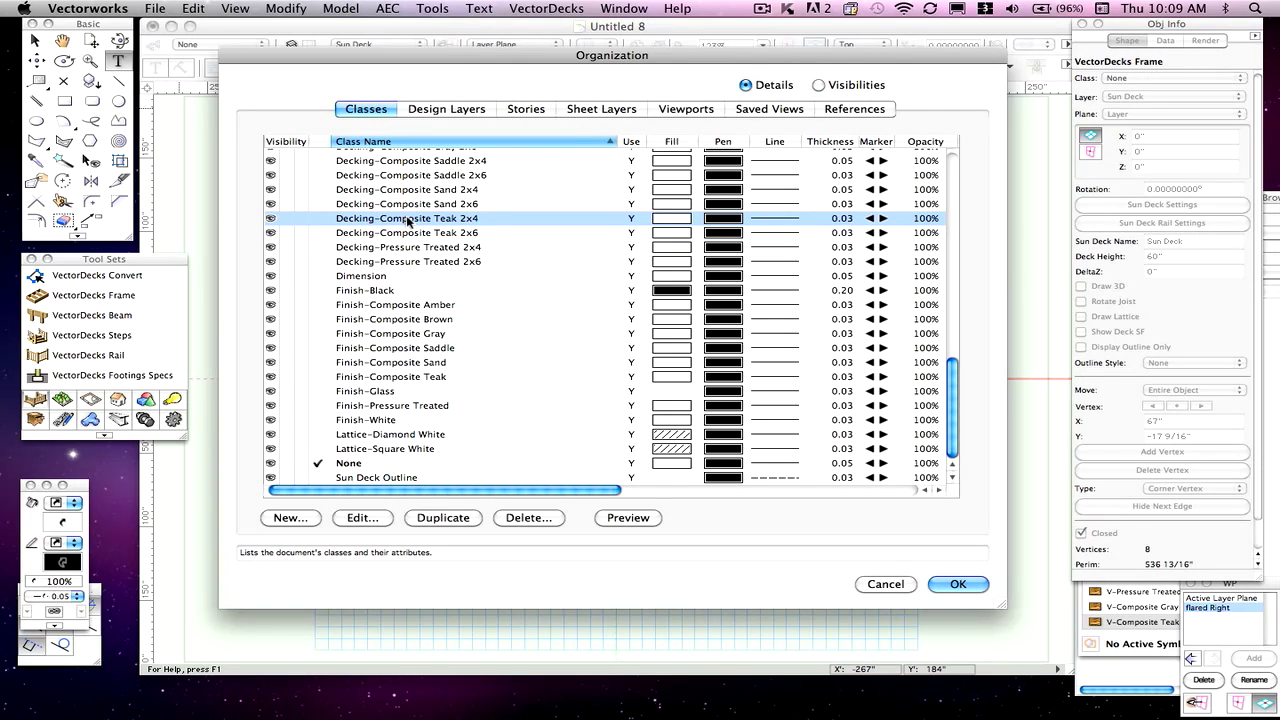
left_click(956, 583)
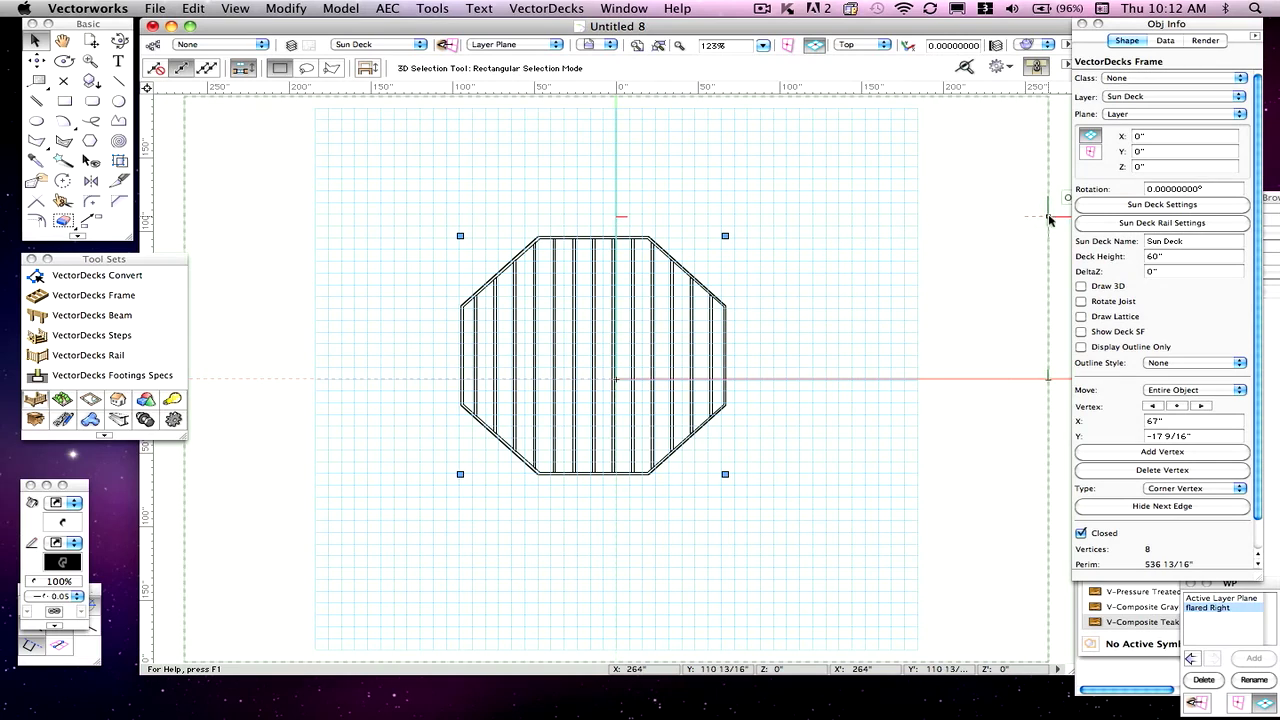
Preview the sun deck's decking in the Composite Teak 2x6 class, and set its decking class to Composite Teak 2x4
left_click(1160, 205)
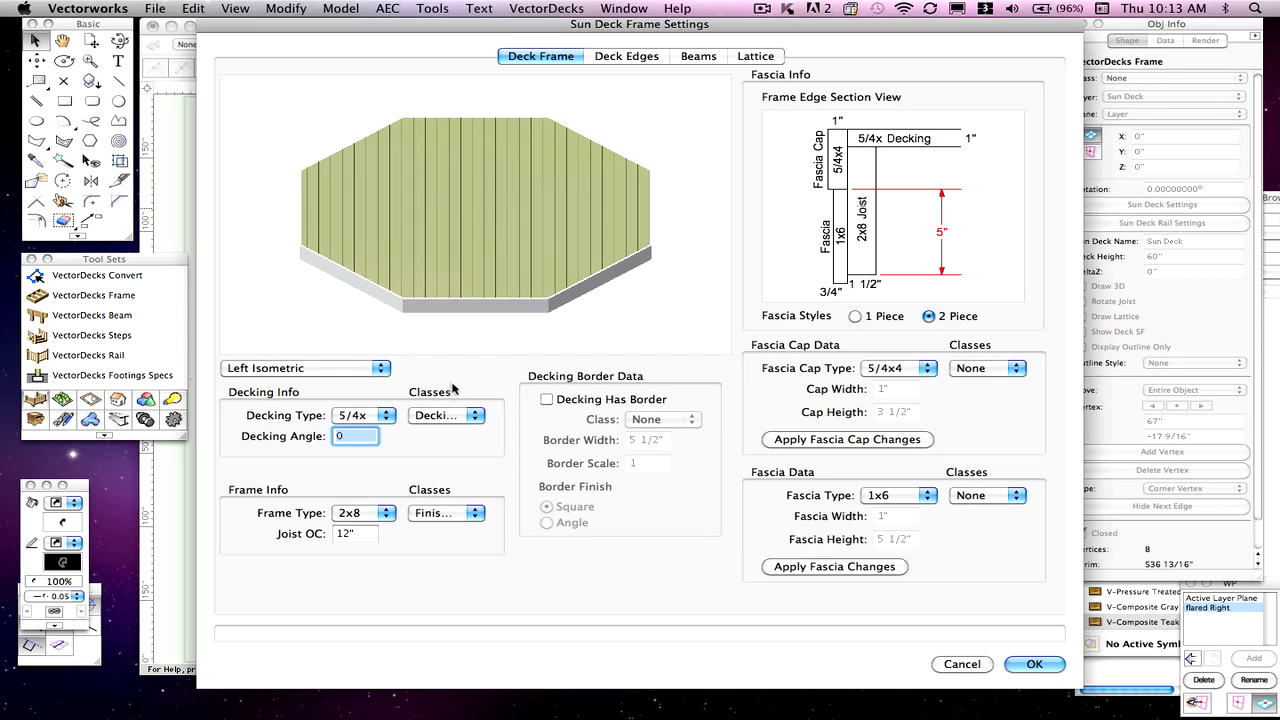
left_click(436, 415)
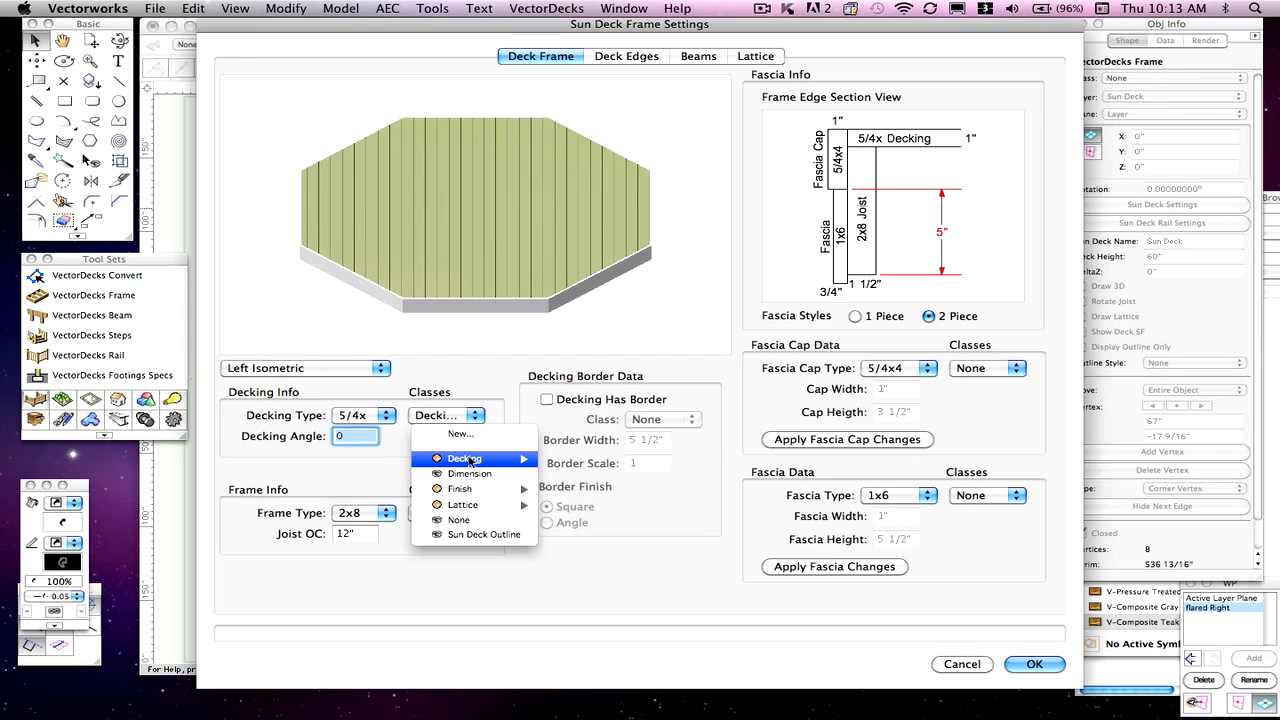
mouse_move(469, 461)
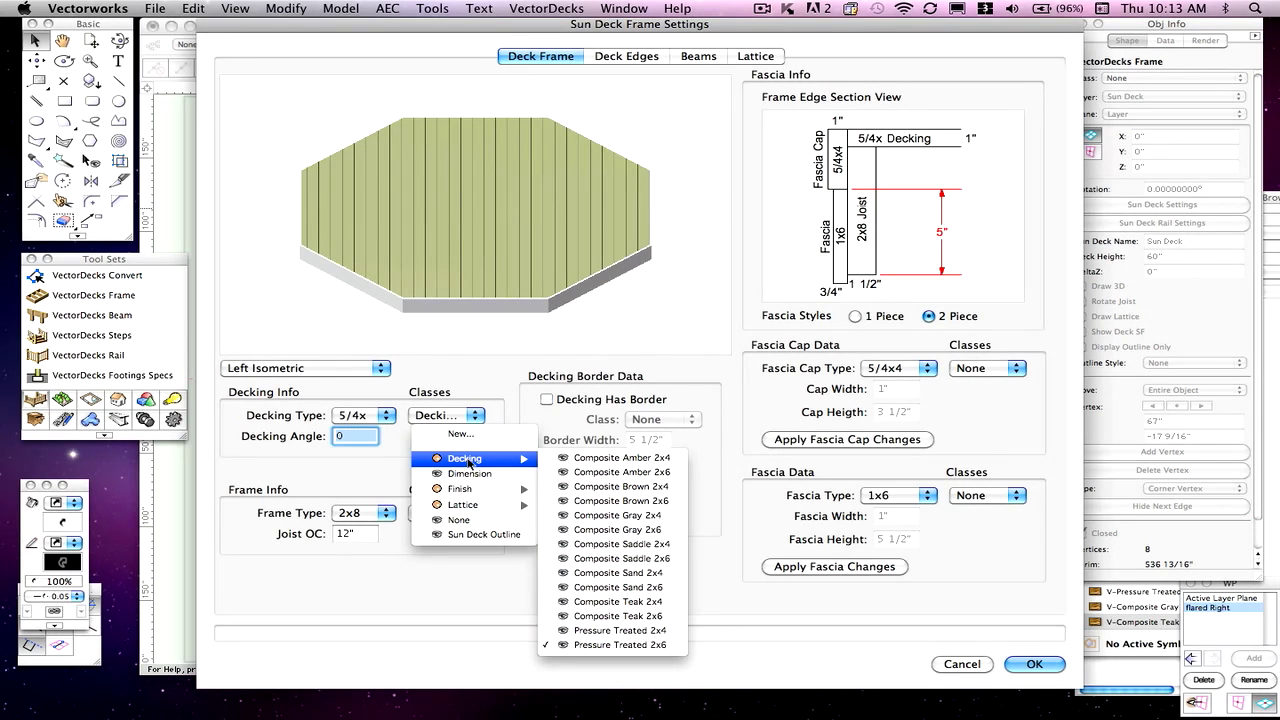
left_click(619, 626)
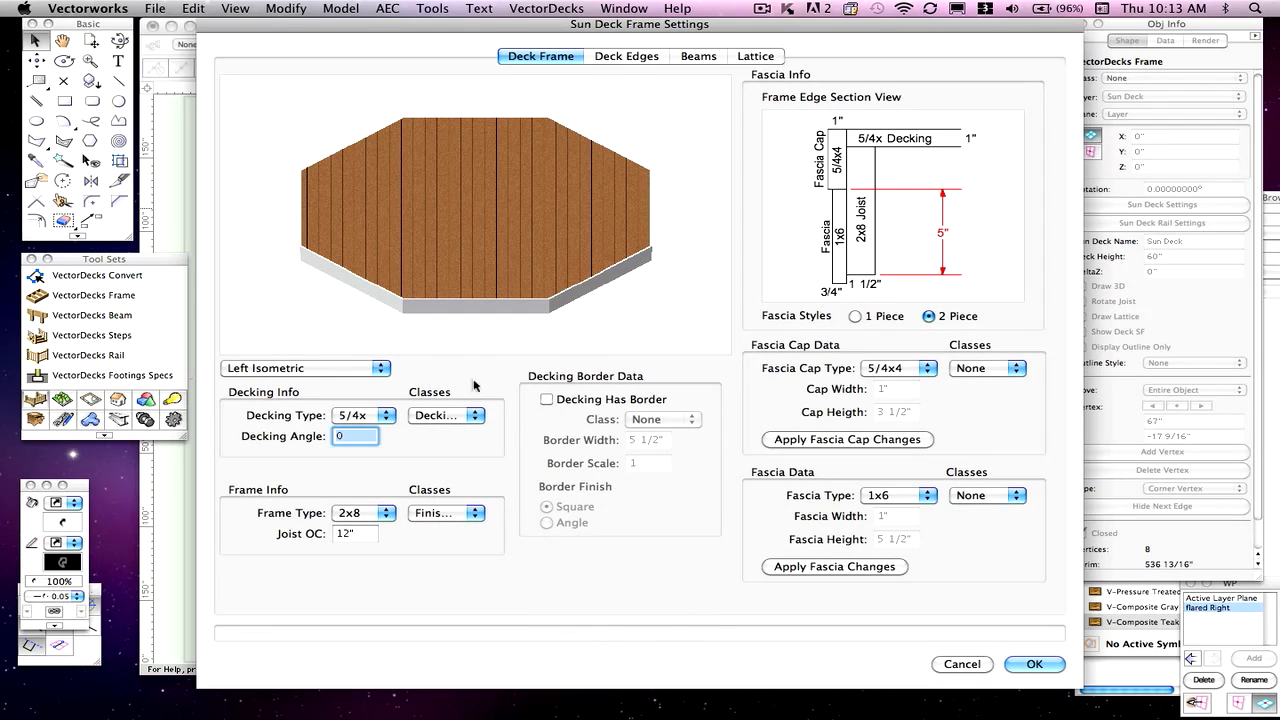
left_click(440, 415)
mouse_move(465, 458)
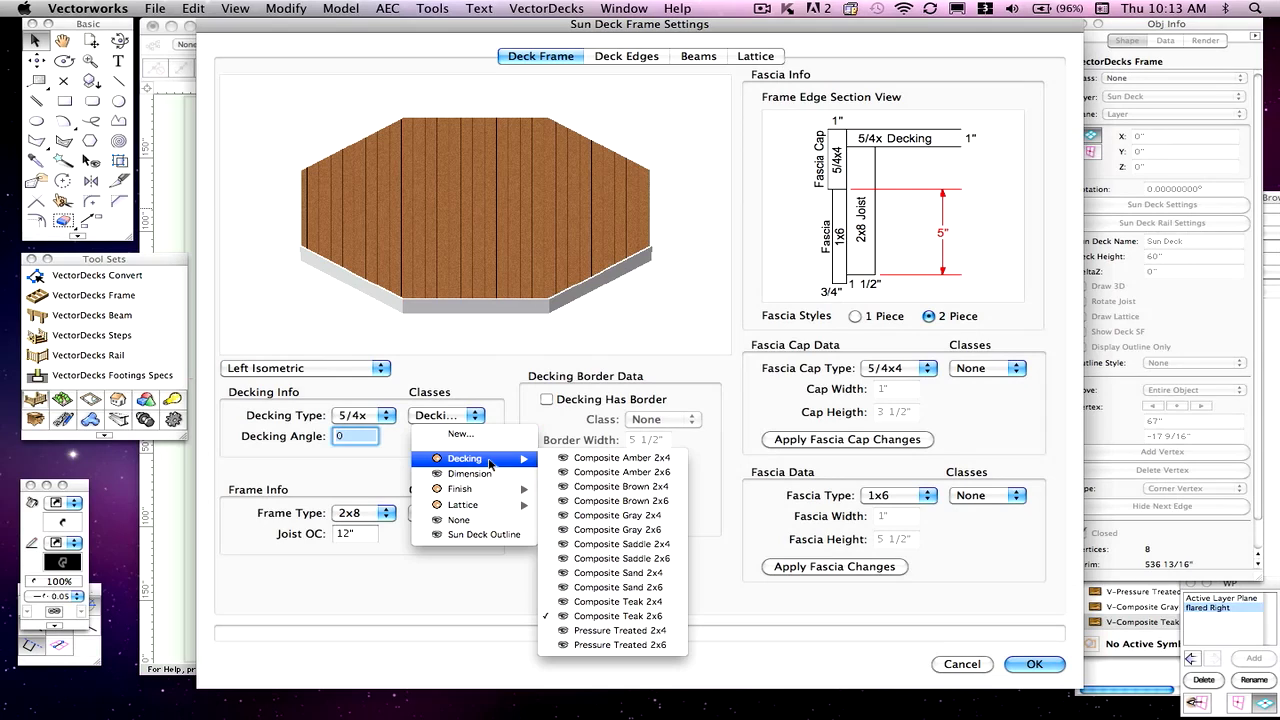
left_click(614, 601)
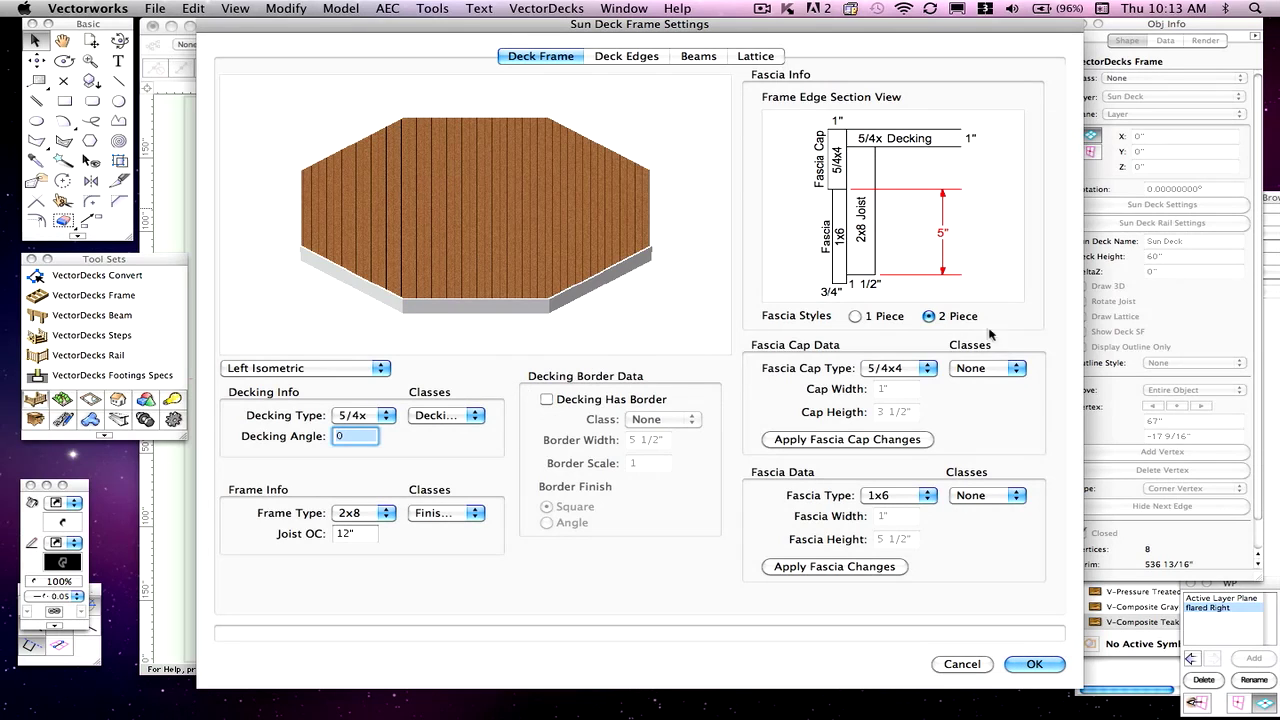
Set the fascia cap class to the Composite Teak finish and apply the Sun Deck frame settings
left_click(992, 369)
mouse_move(1005, 413)
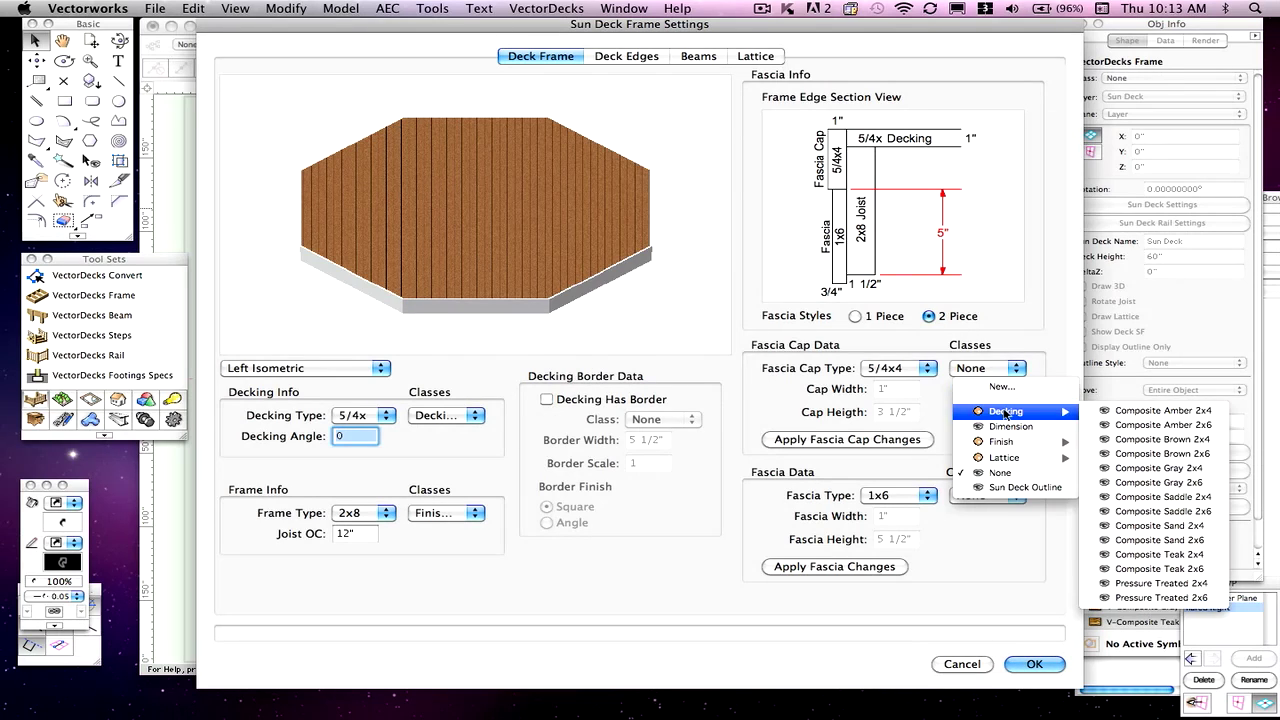
mouse_move(1000, 448)
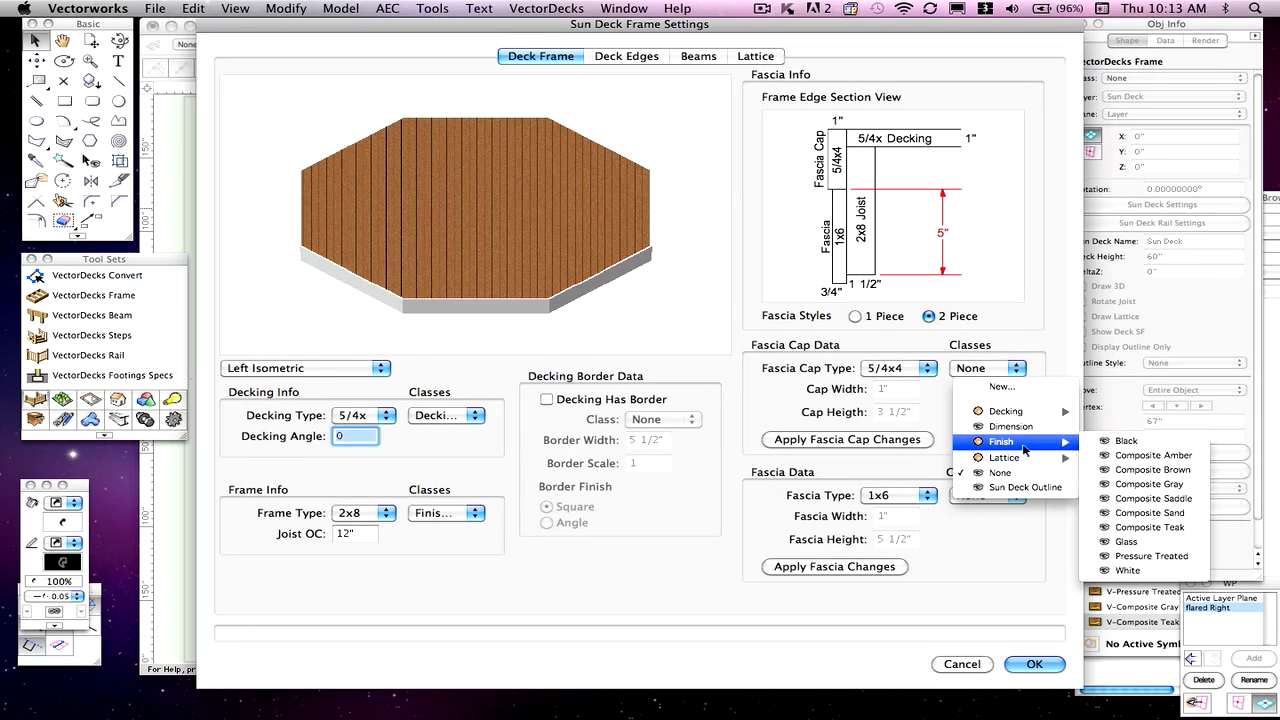
left_click(1135, 527)
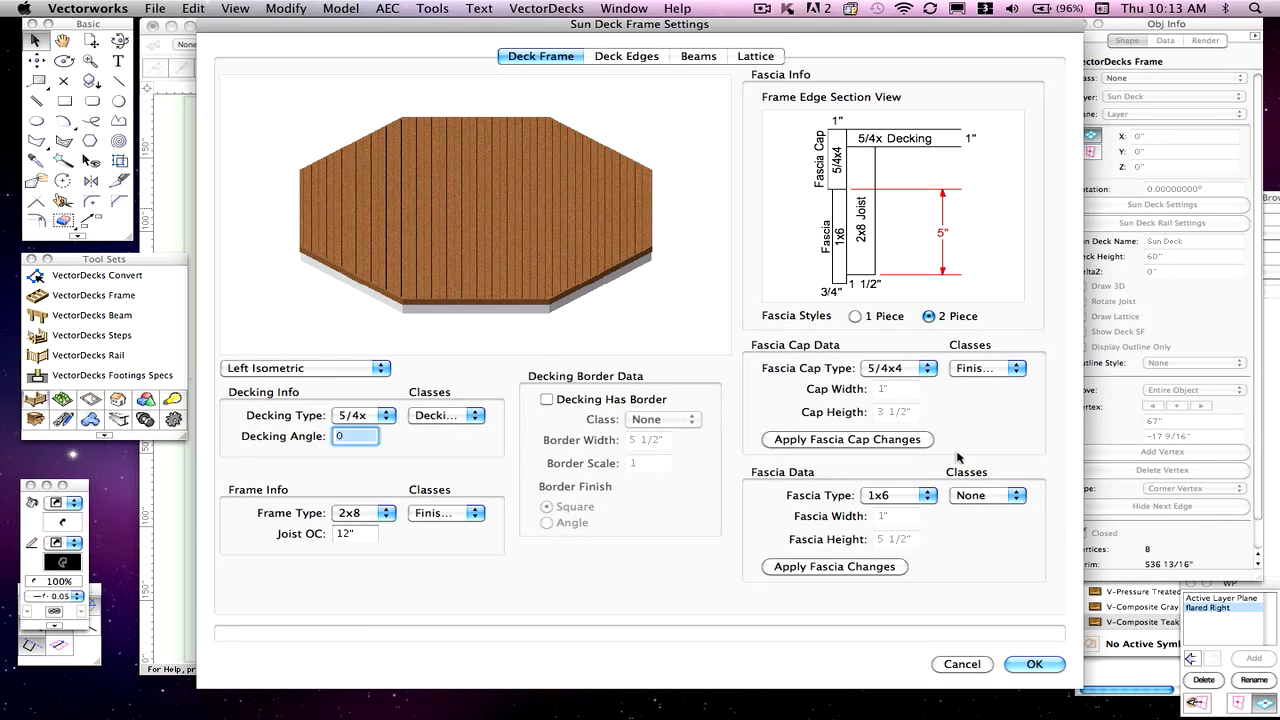
left_click(1036, 665)
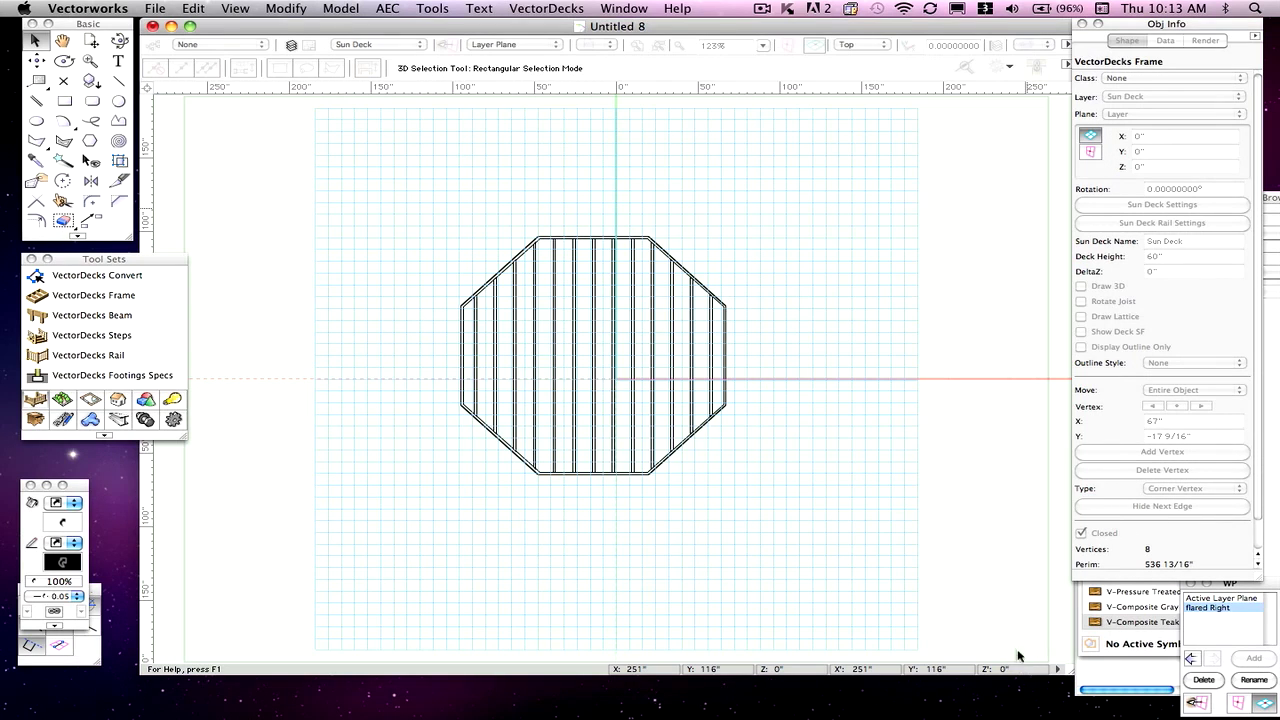